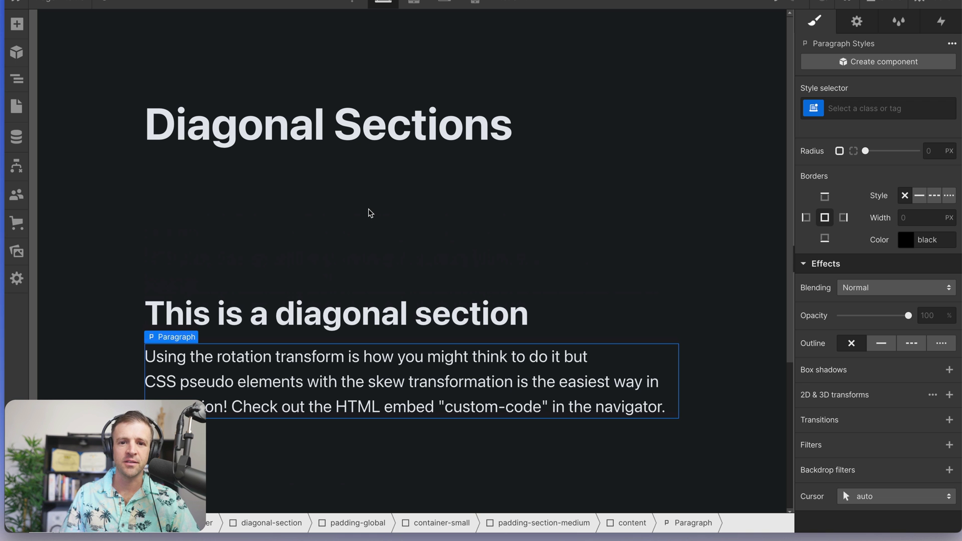
# Step: Select the diagonal-section element in the Navigator
pyautogui.scroll(-3, 393, 194)
pyautogui.click(110, 219)
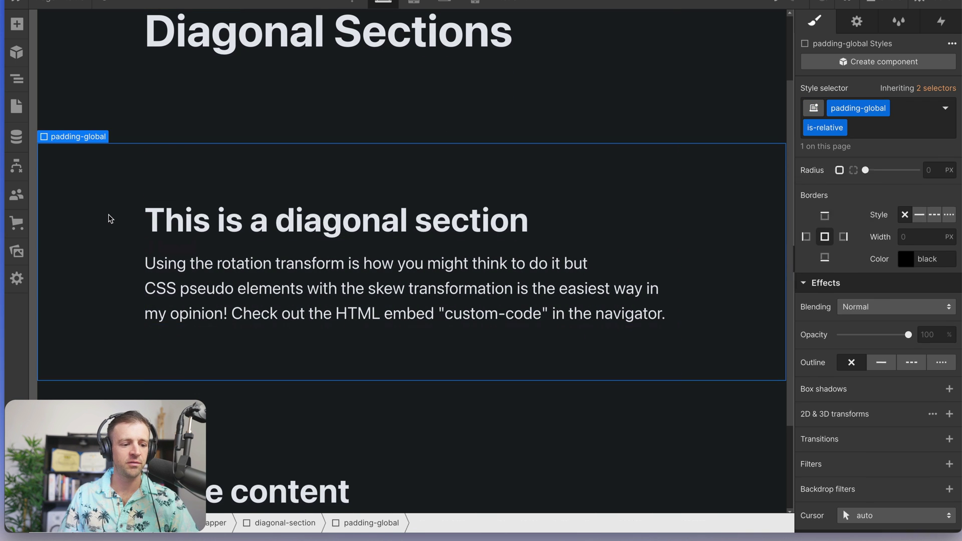
pyautogui.click(16, 79)
pyautogui.click(105, 200)
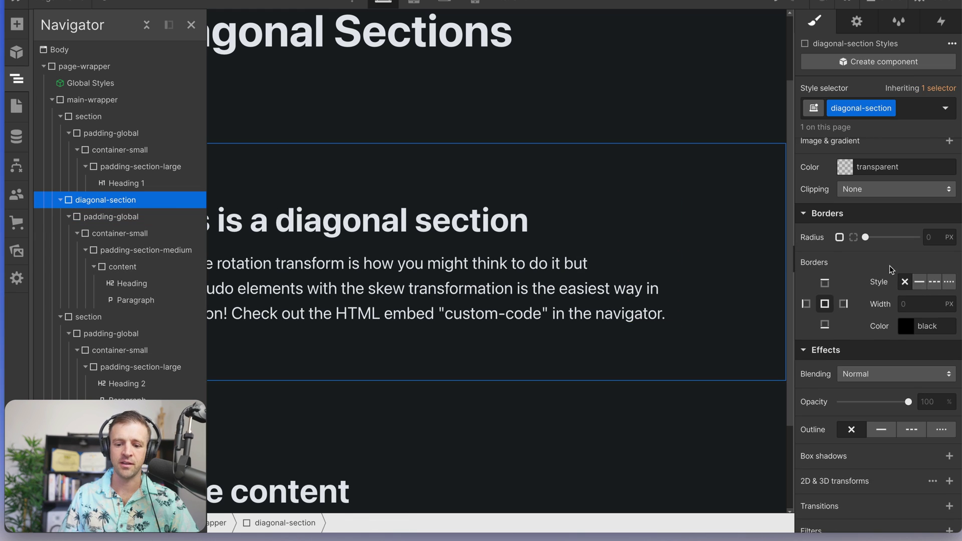
pyautogui.scroll(3, 890, 269)
# Step: Give diagonal-section a 90° linear gradient background from Indian Red to coral
pyautogui.click(950, 249)
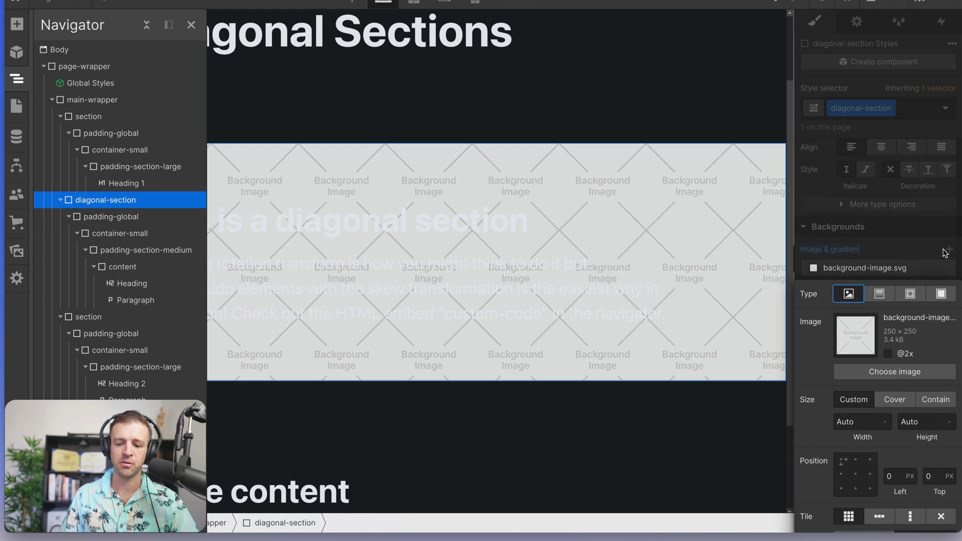
pyautogui.click(879, 294)
pyautogui.click(806, 346)
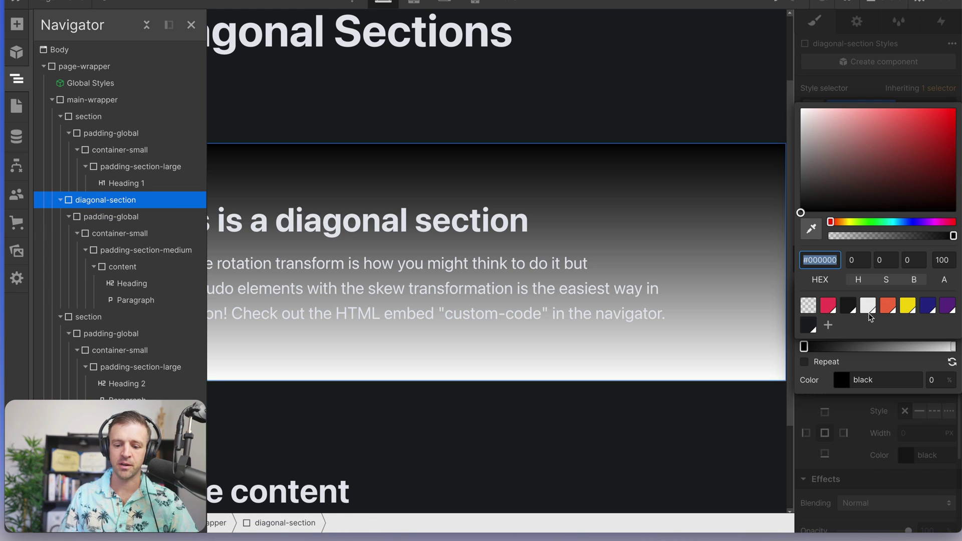
pyautogui.click(888, 308)
pyautogui.click(828, 276)
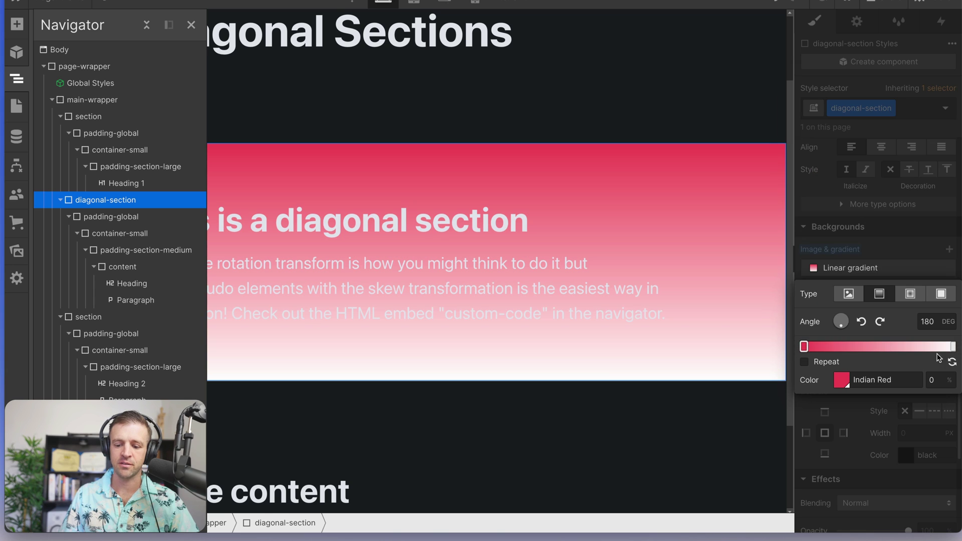
pyautogui.click(953, 346)
pyautogui.click(888, 306)
pyautogui.click(933, 322)
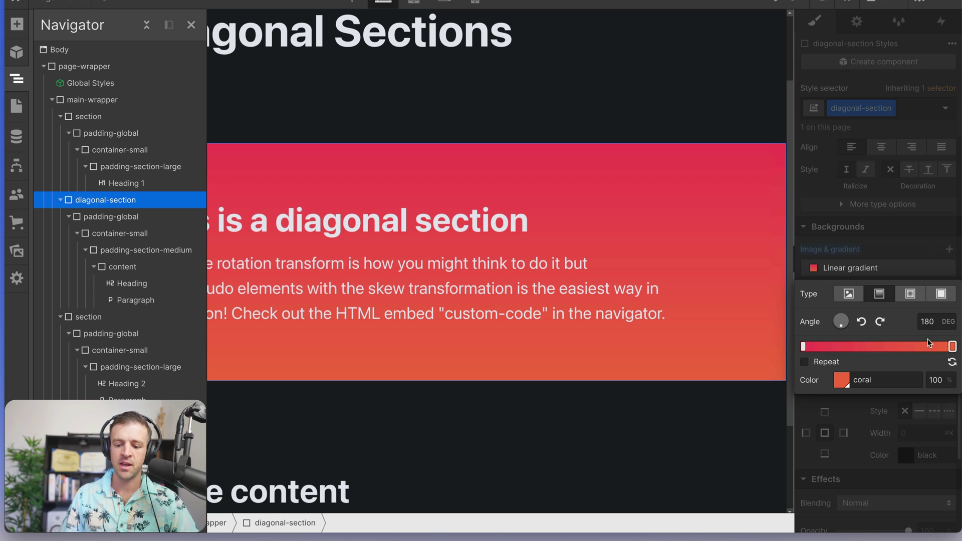
pyautogui.click(939, 321)
pyautogui.write('90')
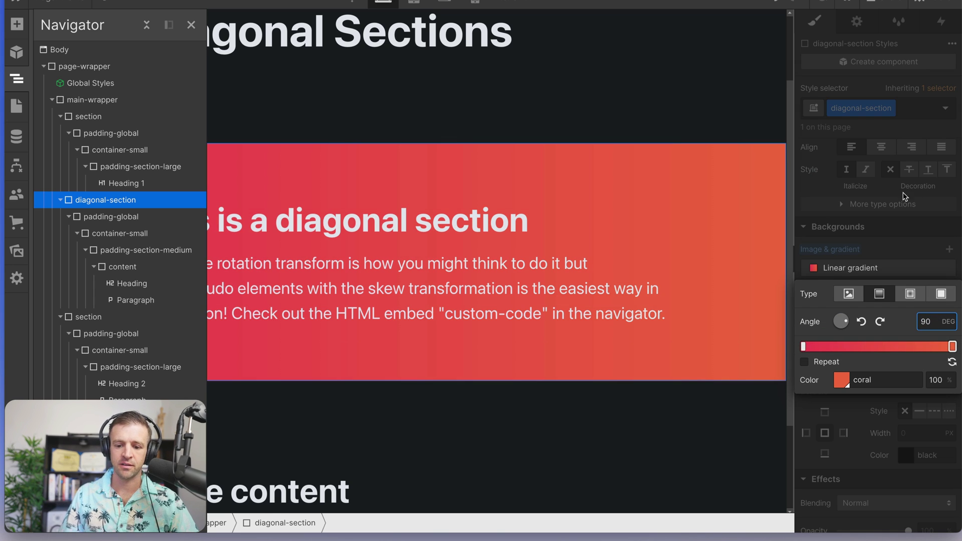
pyautogui.click(897, 251)
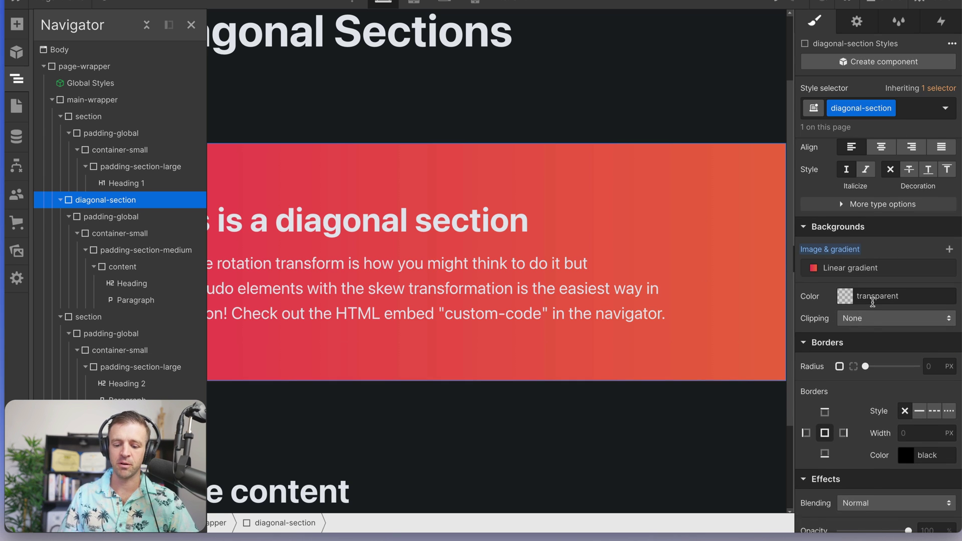
# Step: Add a Rotate transform of -5 deg on the Z axis to diagonal-section
pyautogui.scroll(-4, 872, 301)
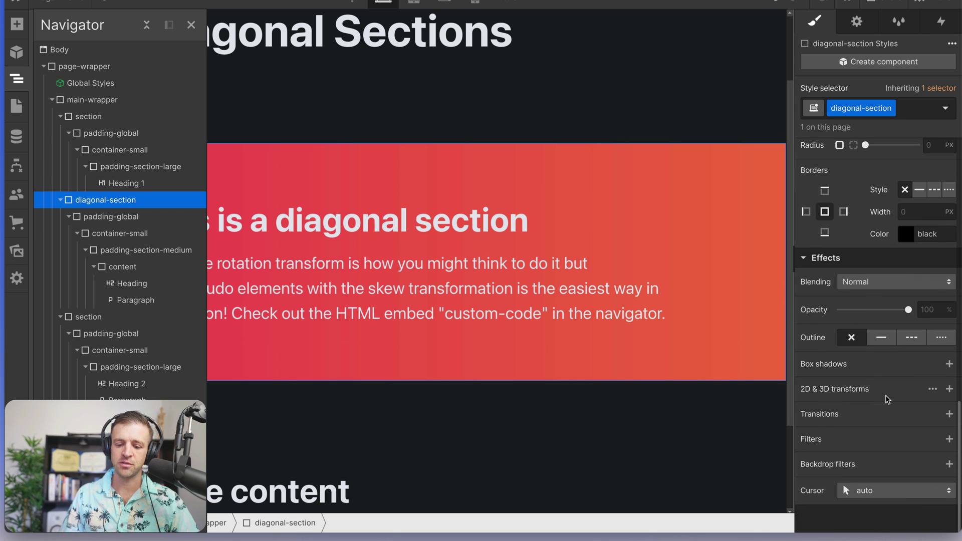
pyautogui.click(949, 389)
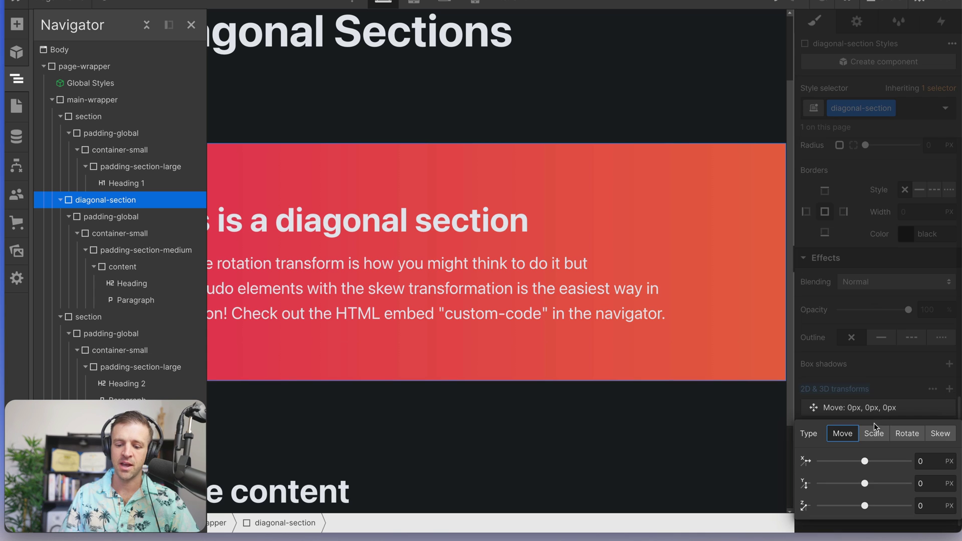
pyautogui.click(907, 434)
pyautogui.click(929, 507)
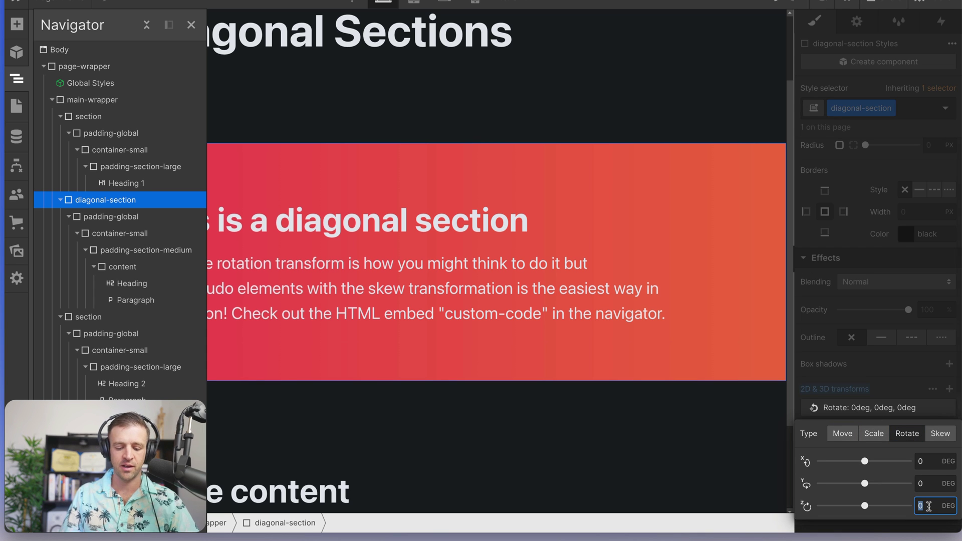
pyautogui.write('-5')
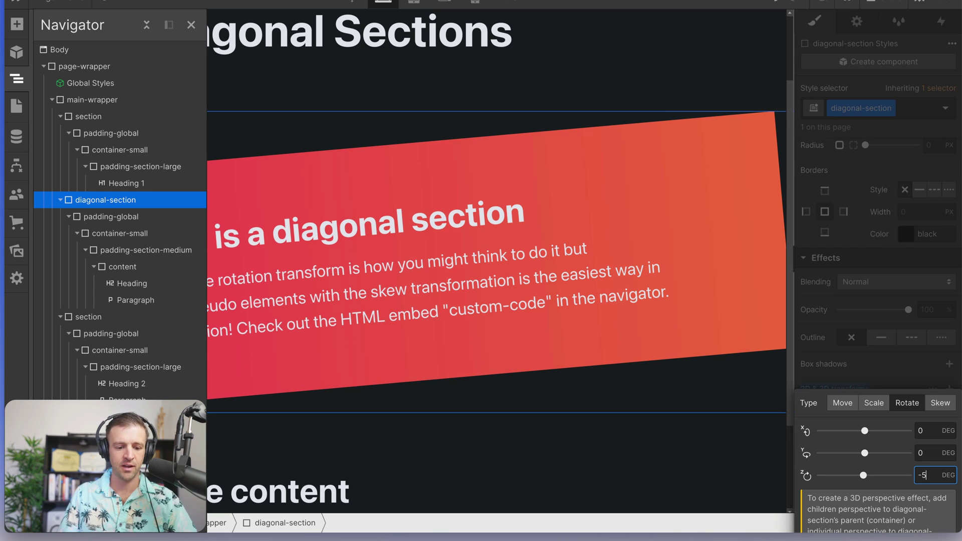
pyautogui.click(872, 325)
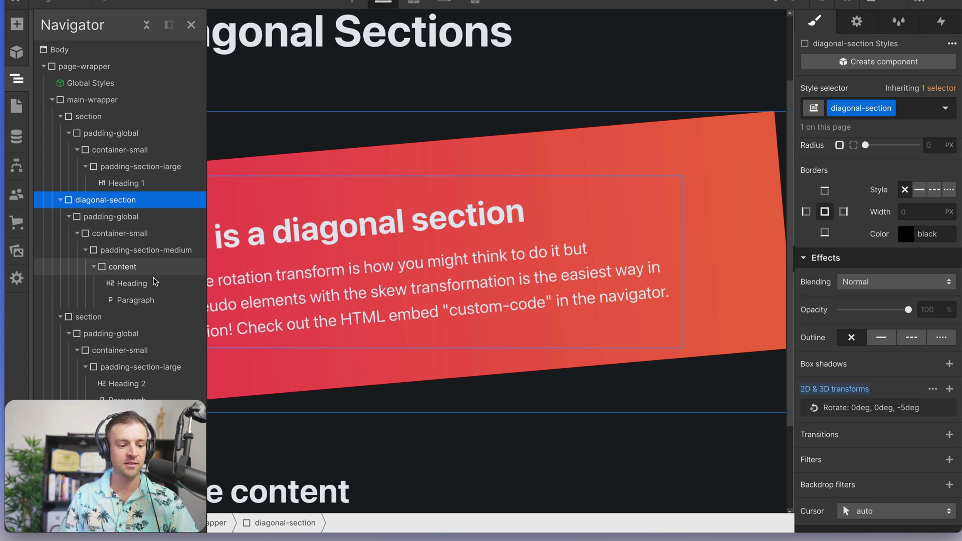
# Step: Wrap padding-global in a new Div Block with the 5° rotation-correction class
pyautogui.click(114, 218)
pyautogui.hotkey('ctrl', 'alt', 'g')
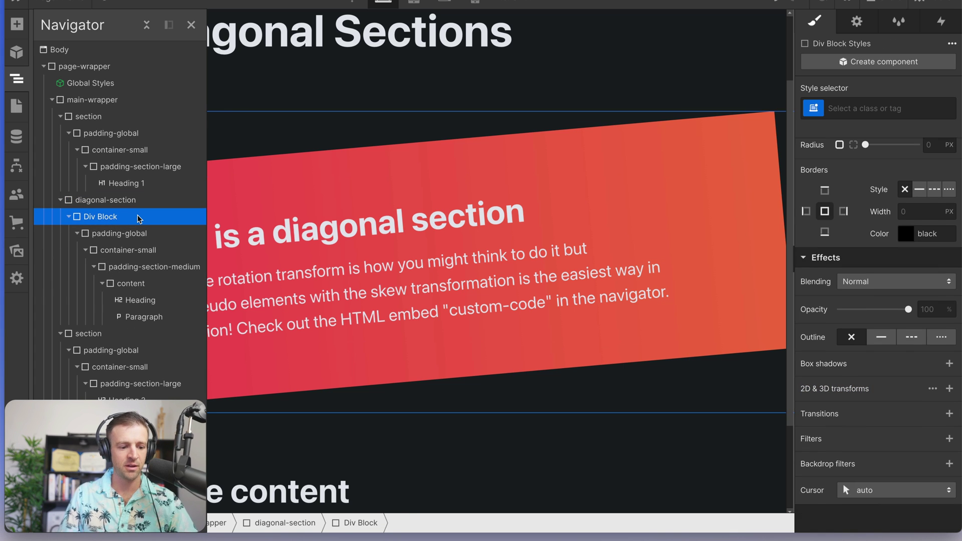
pyautogui.click(872, 107)
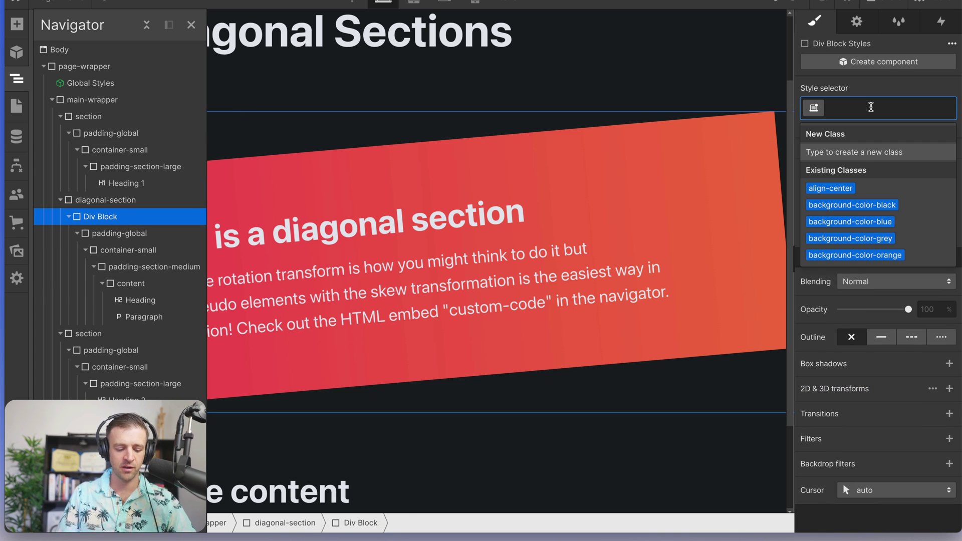
pyautogui.write('rotation-co')
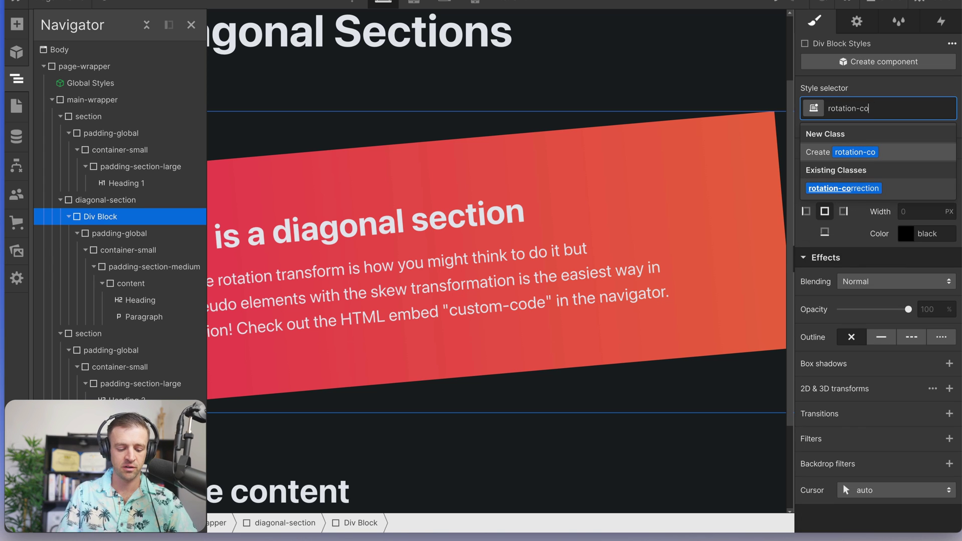
pyautogui.write('rrection')
pyautogui.press('Return')
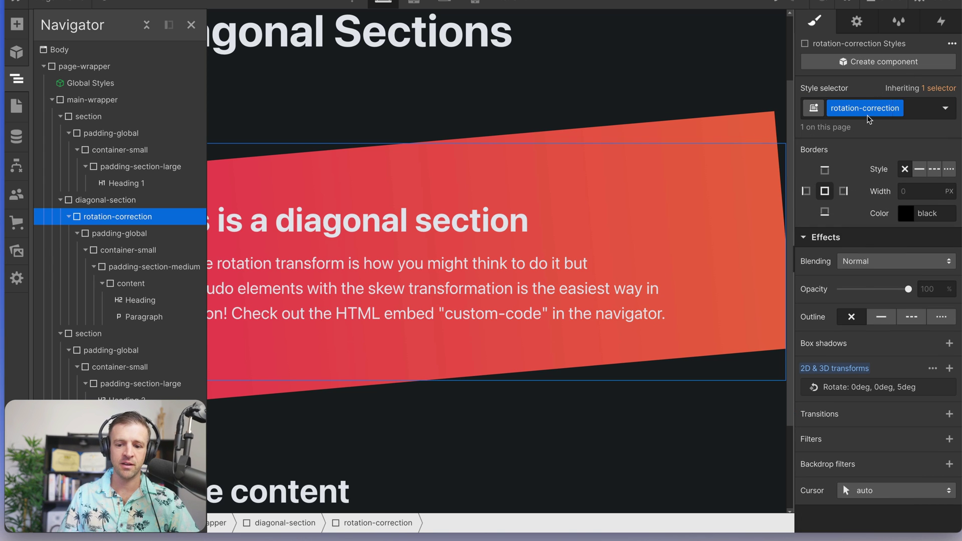
pyautogui.click(877, 394)
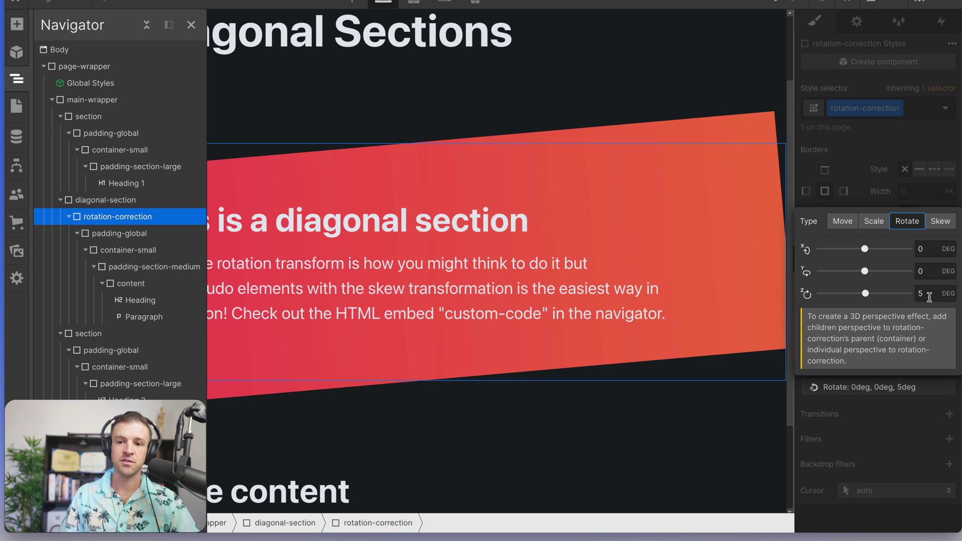
pyautogui.click(871, 416)
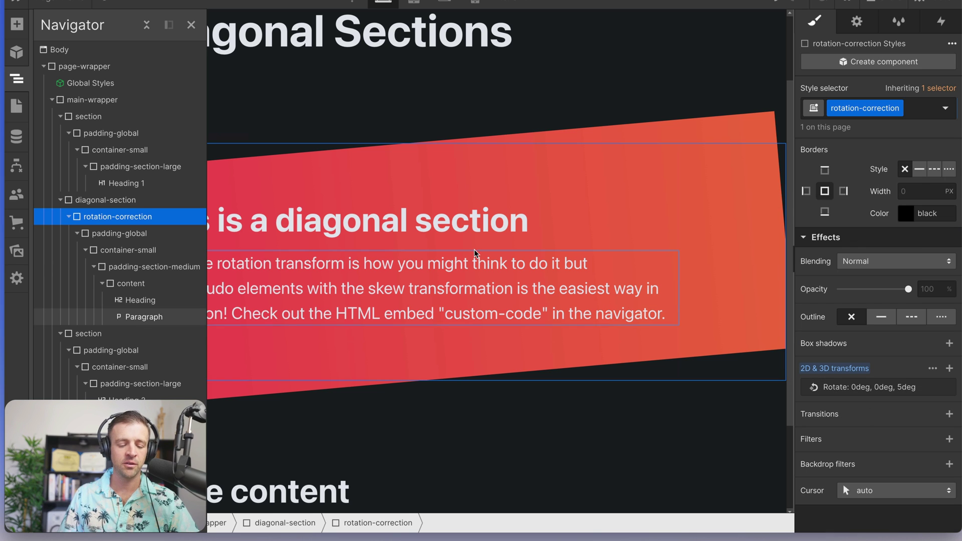
# Step: Set diagonal-section's width to 120%
pyautogui.click(135, 201)
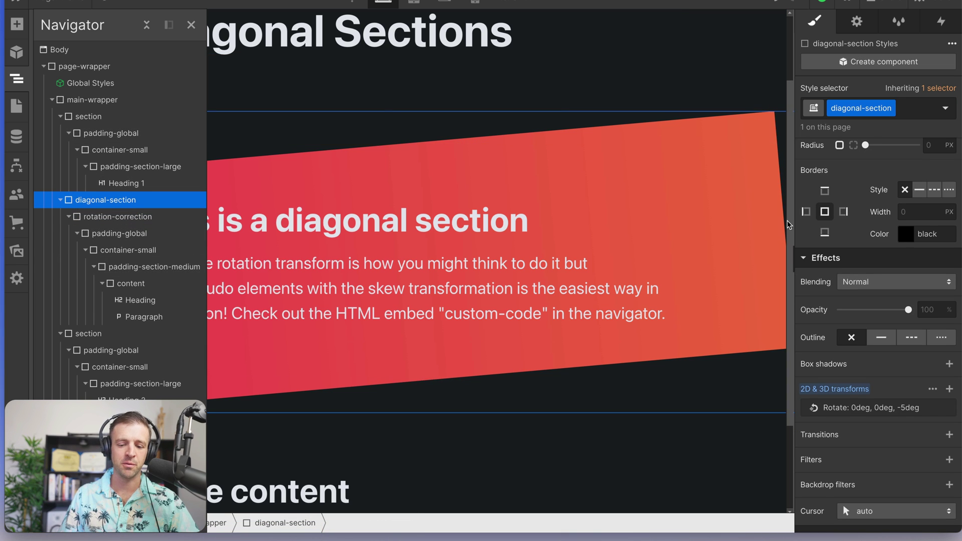
pyautogui.click(466, 101)
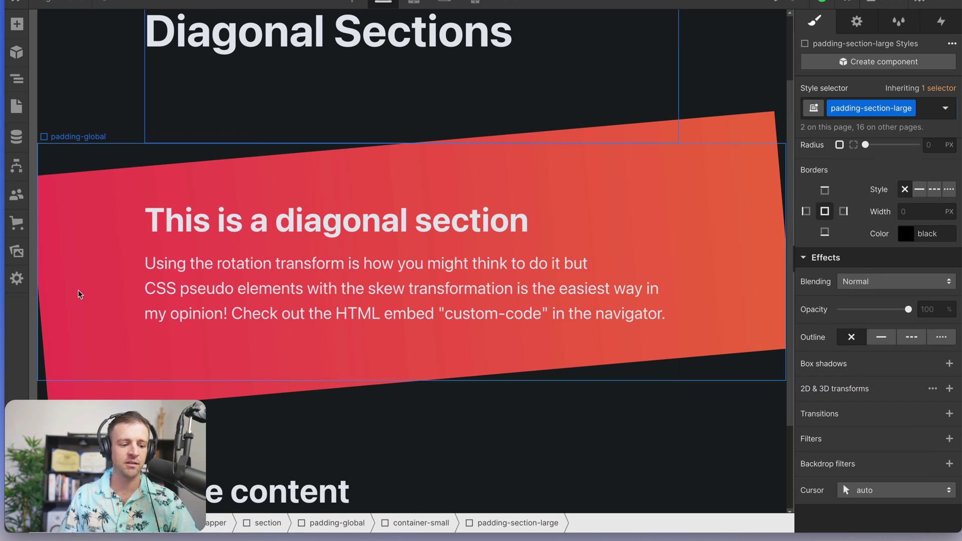
pyautogui.click(17, 79)
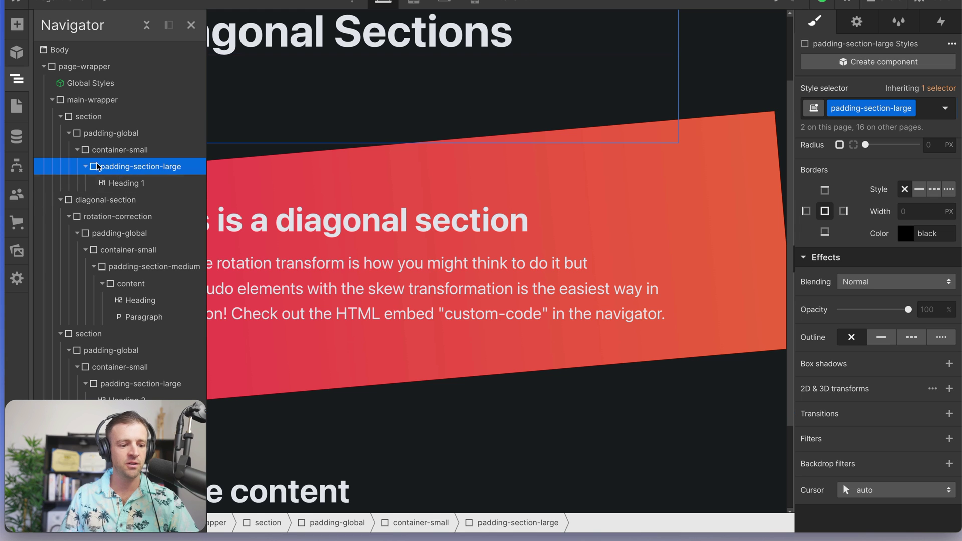
pyautogui.click(100, 203)
pyautogui.scroll(1, 840, 219)
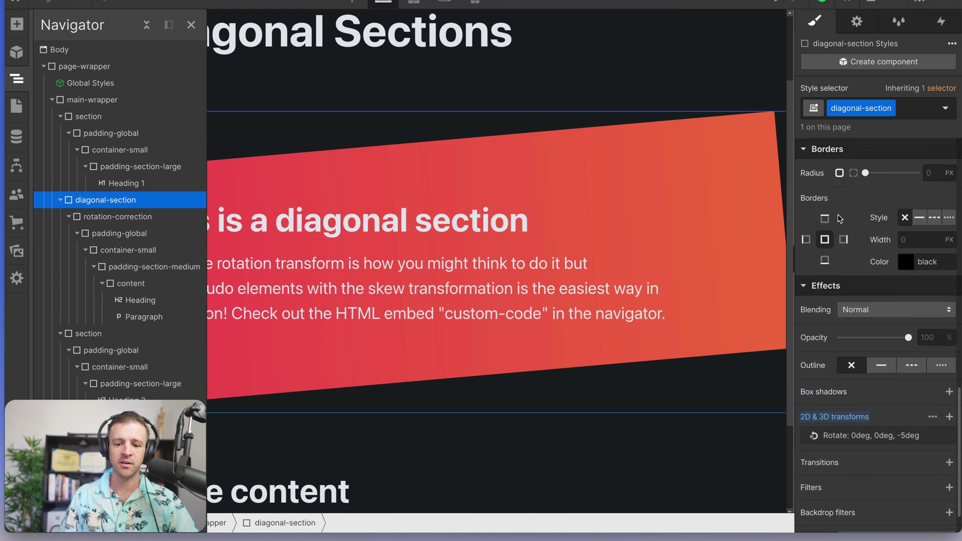
pyautogui.scroll(15, 840, 218)
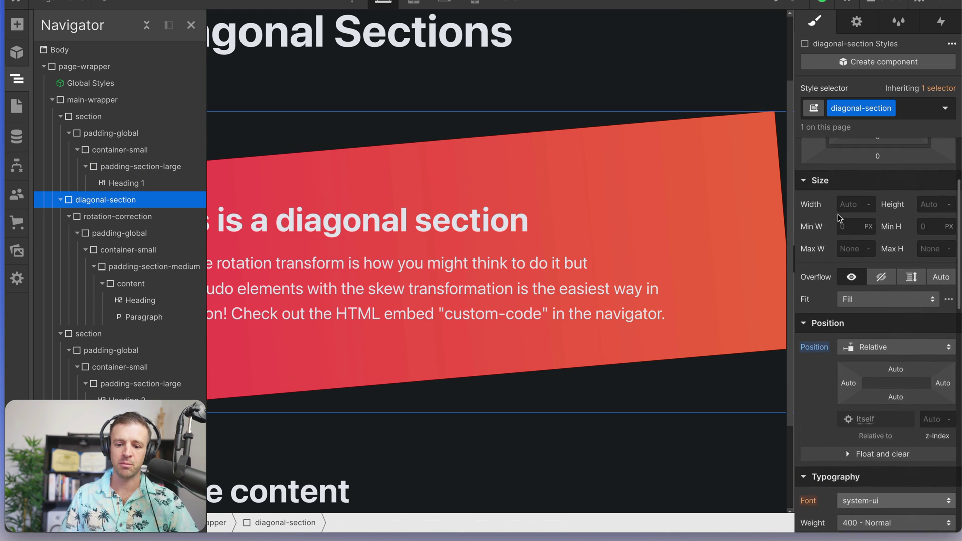
pyautogui.scroll(3, 840, 219)
pyautogui.click(850, 288)
pyautogui.write('120%')
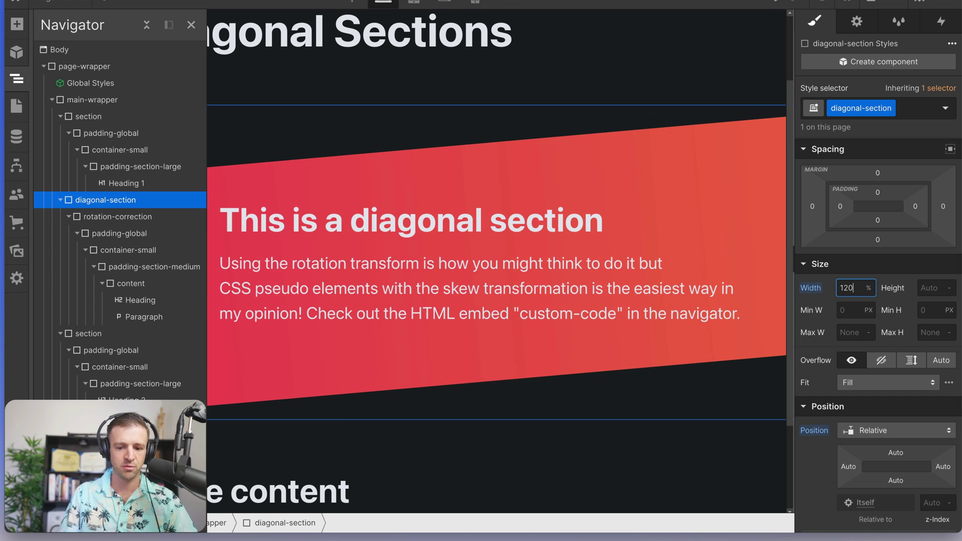
# Step: Give diagonal-section a -10% left margin
pyautogui.click(755, 205)
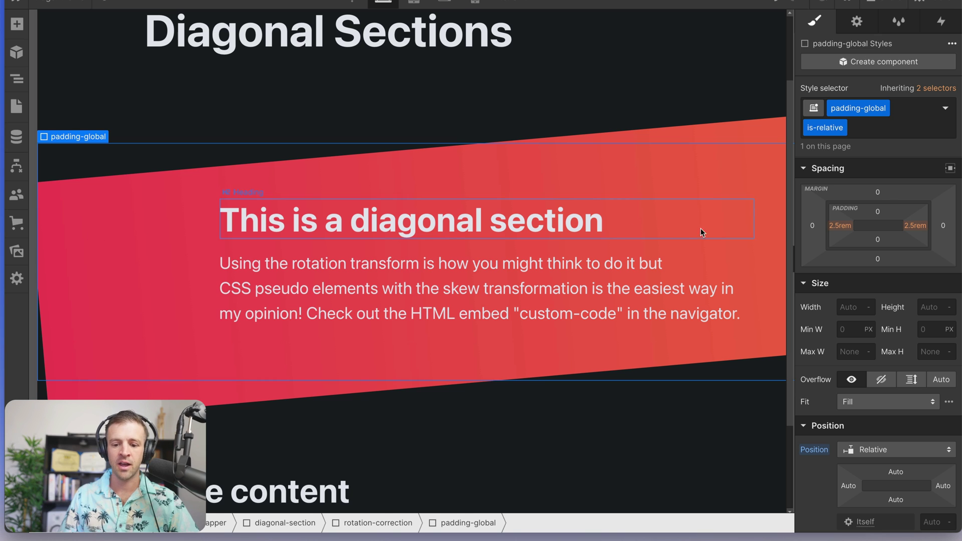
pyautogui.click(17, 78)
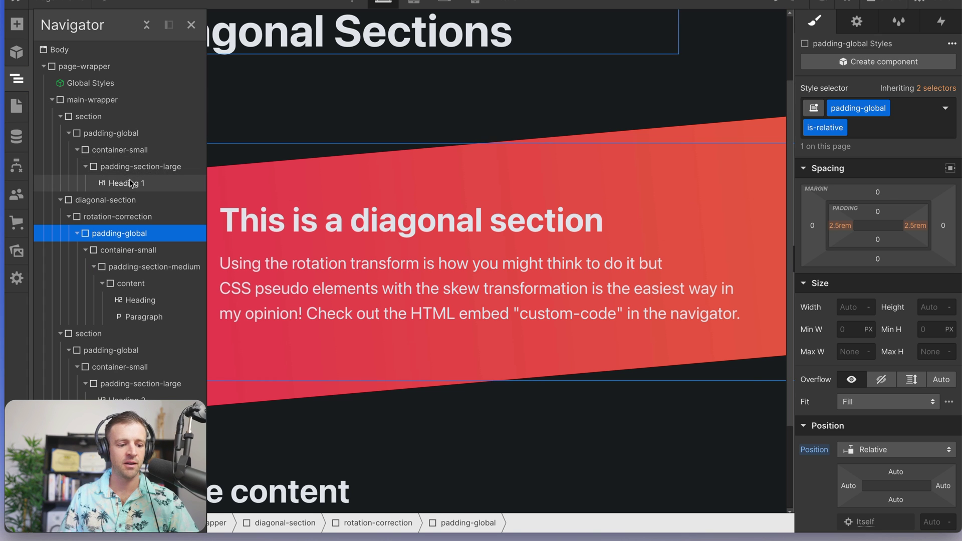
pyautogui.click(78, 200)
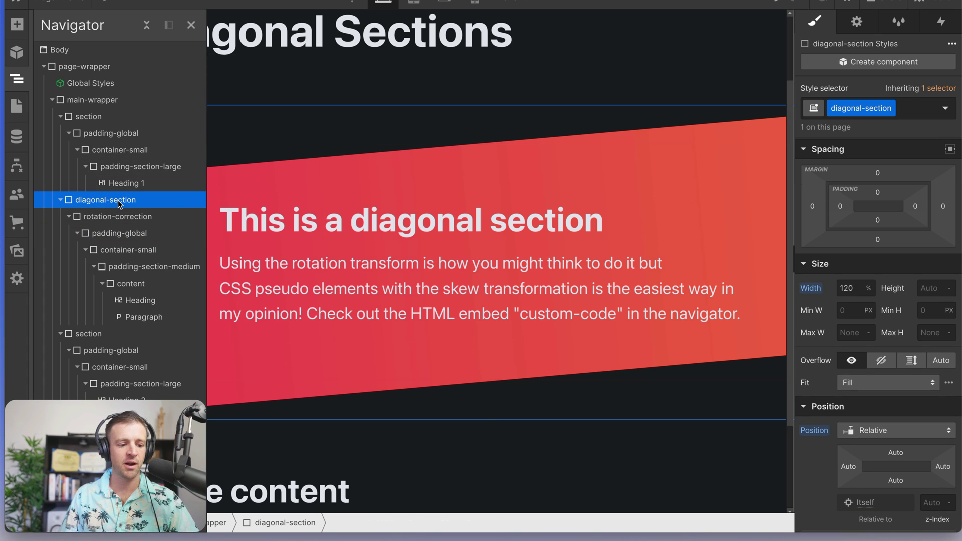
pyautogui.click(814, 207)
pyautogui.write('-1')
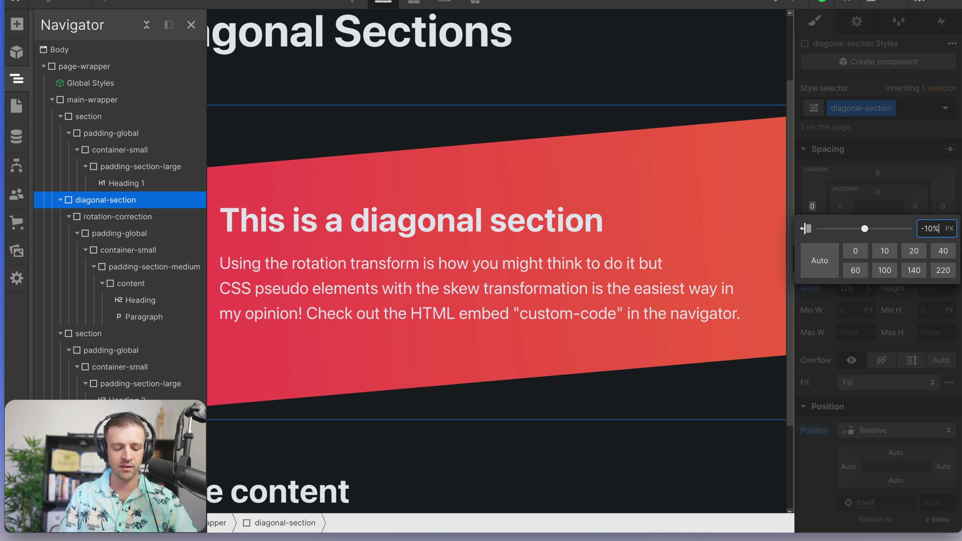
pyautogui.write('0%')
pyautogui.press('Return')
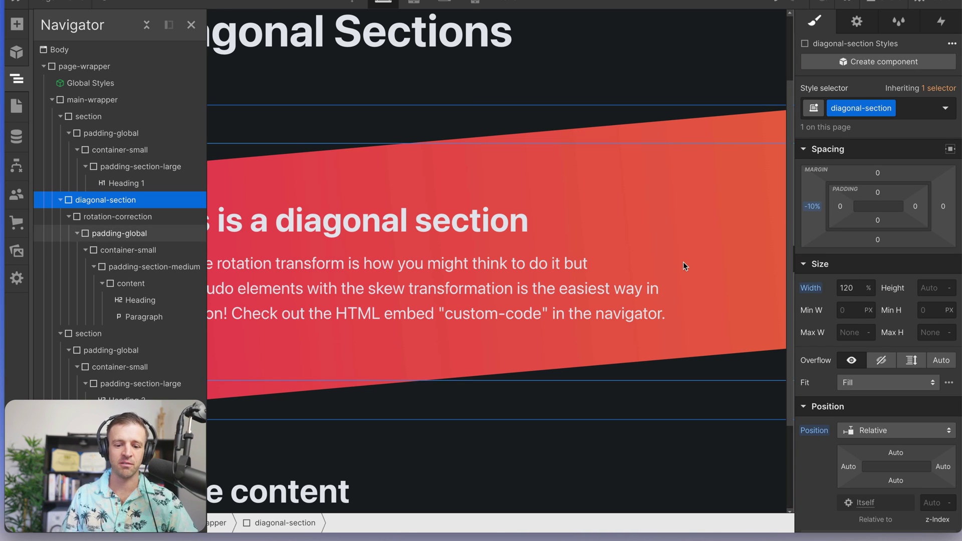
pyautogui.click(378, 339)
# Step: Set main-wrapper's Overflow to Hidden
pyautogui.hscroll(-4, 378, 339)
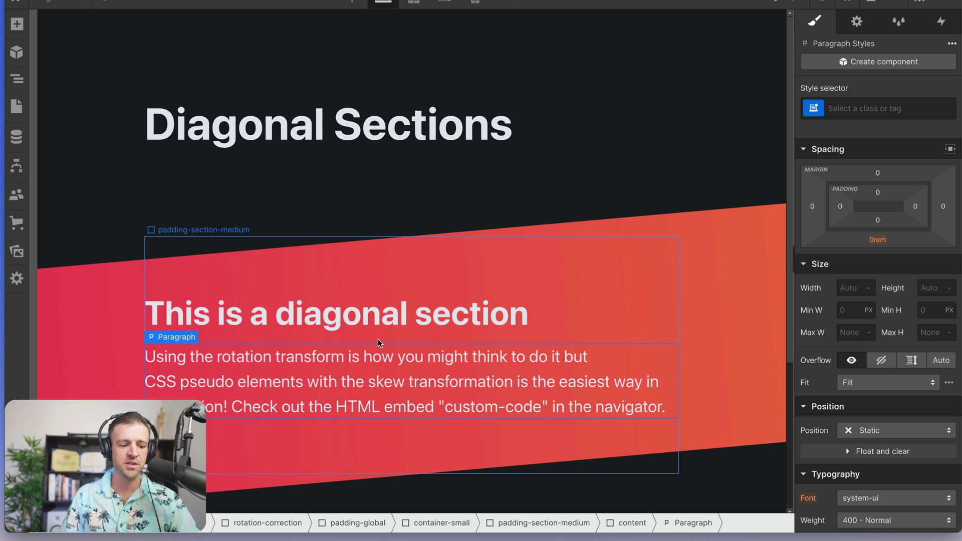
pyautogui.scroll(-4, 390, 284)
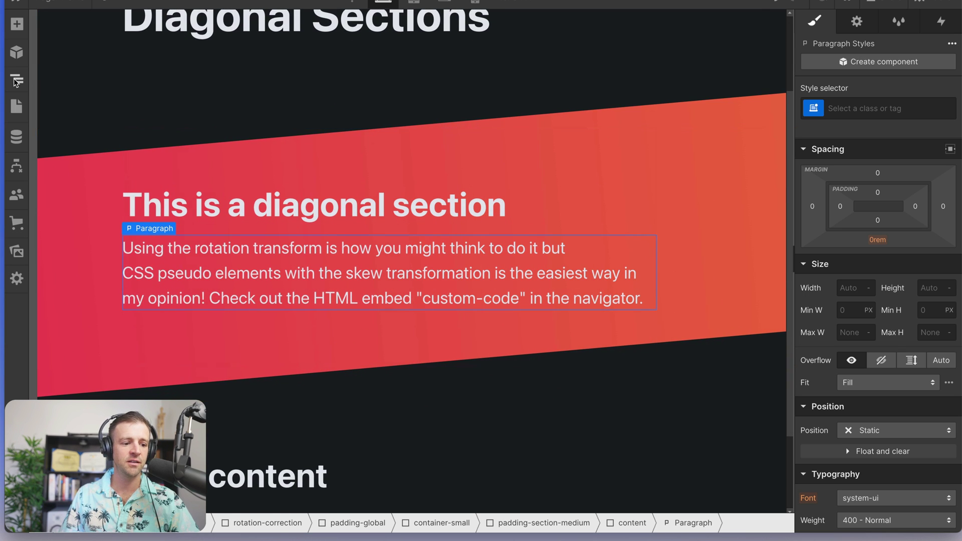
pyautogui.press('z')
pyautogui.click(92, 100)
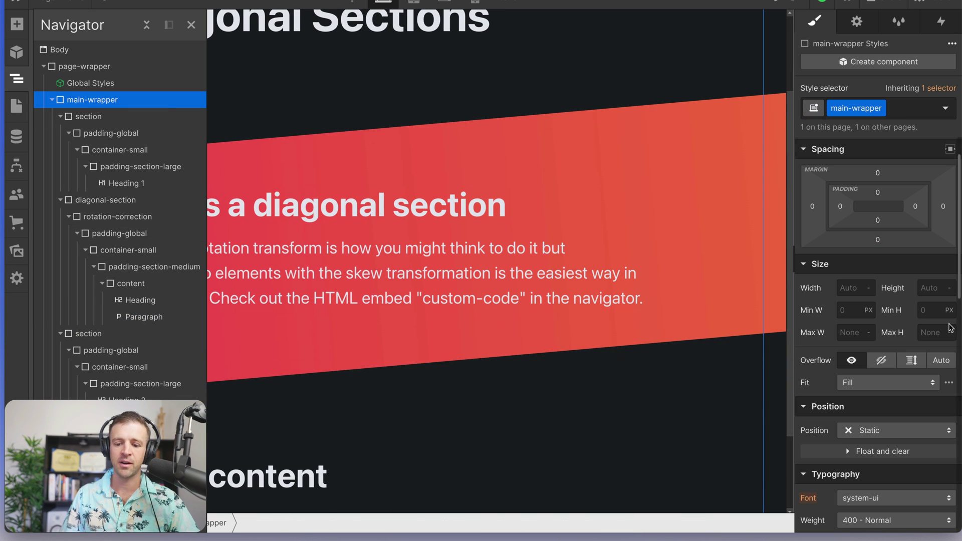
pyautogui.click(881, 360)
pyautogui.click(666, 278)
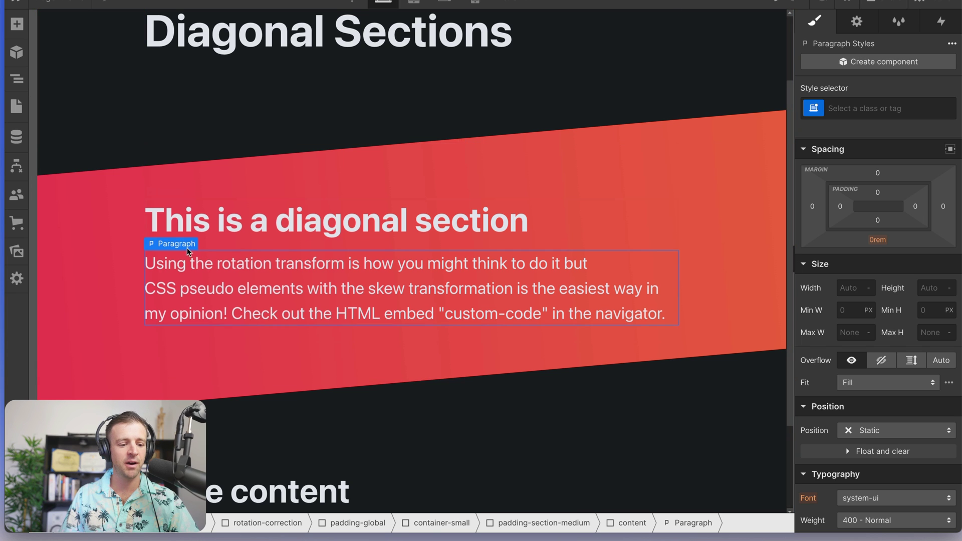
# Step: Select diagonal-section, then its rotation-correction block, in the Navigator
pyautogui.click(16, 79)
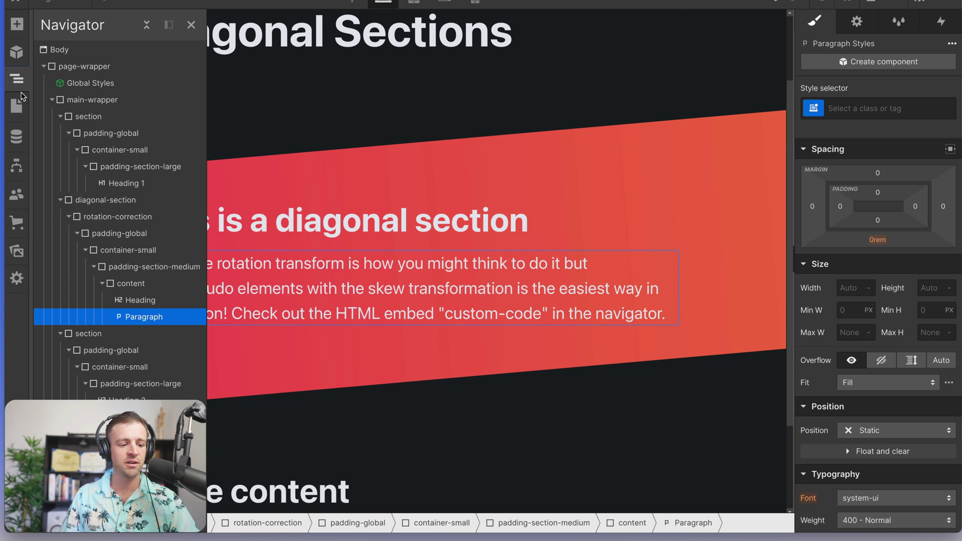
pyautogui.click(98, 203)
pyautogui.click(108, 219)
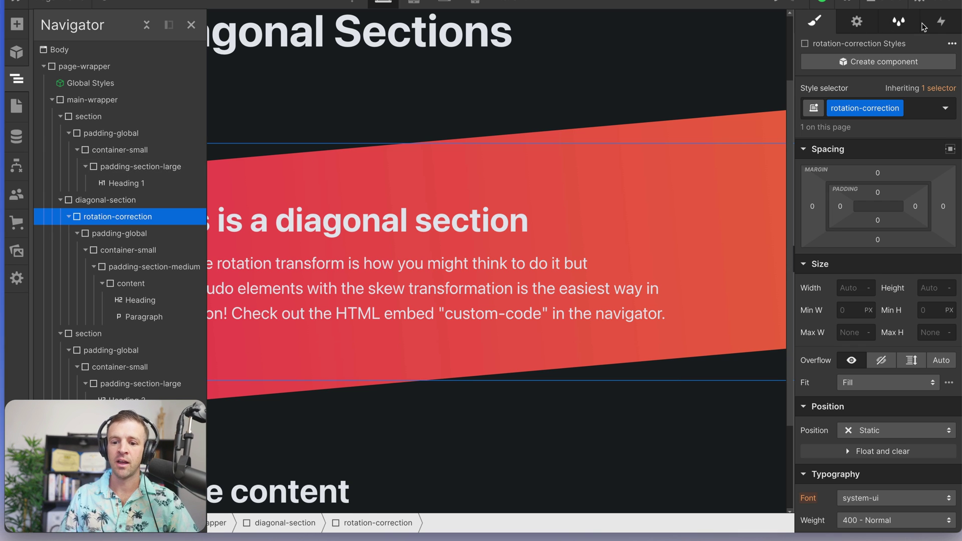
# Step: Add a Scroll into view trigger sliding rotation-correction in from the bottom, and preview it
pyautogui.click(940, 23)
pyautogui.click(953, 66)
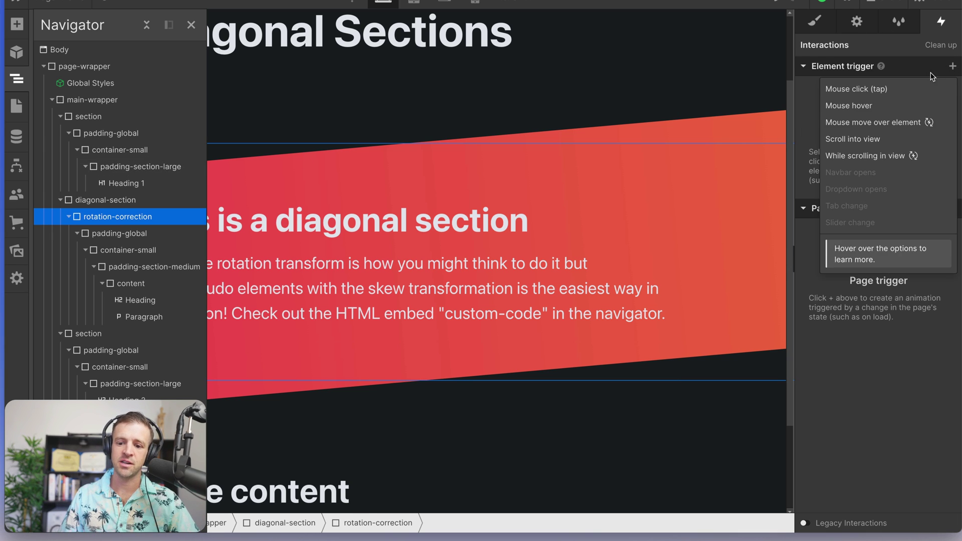
pyautogui.click(869, 139)
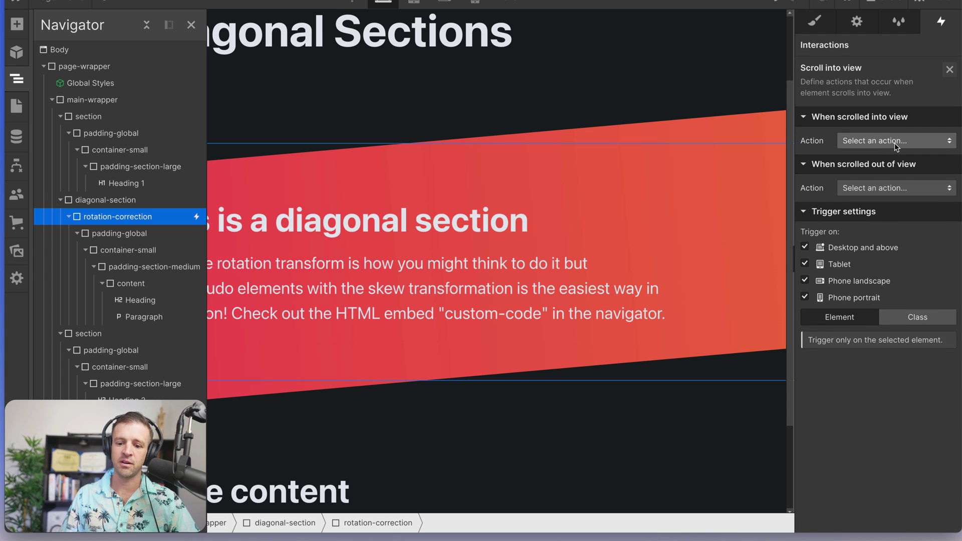
pyautogui.click(895, 143)
pyautogui.click(862, 222)
pyautogui.click(892, 190)
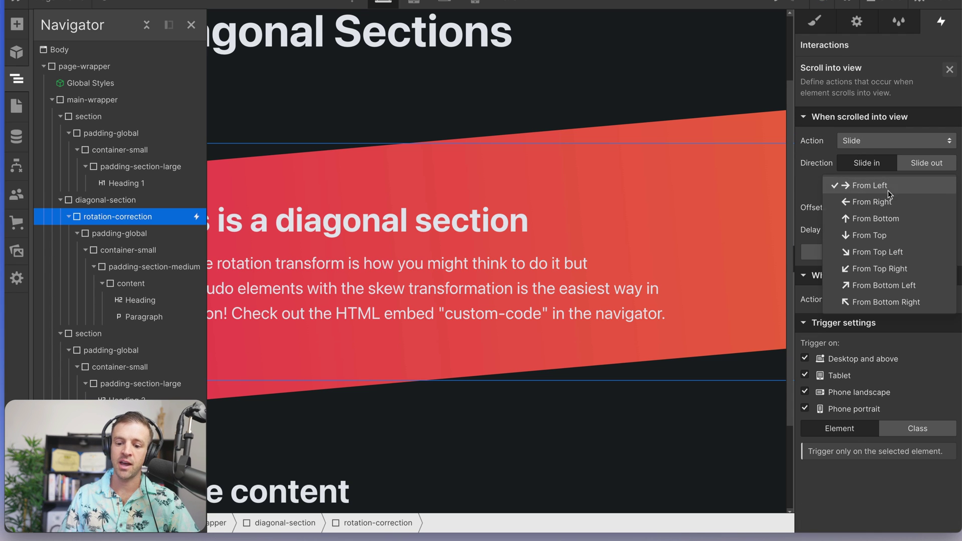
pyautogui.click(879, 216)
pyautogui.click(868, 248)
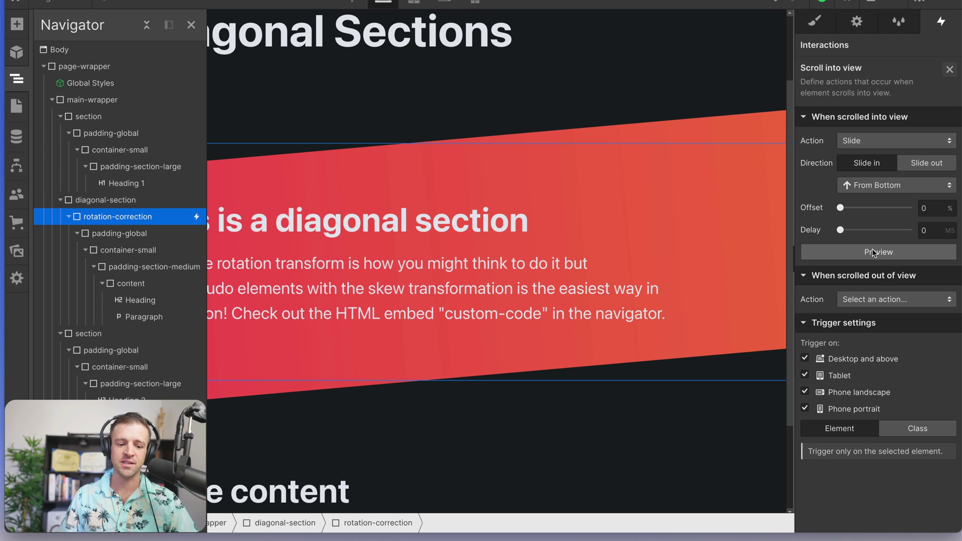
# Step: Switch the scroll-in action to start a new Timed Animation
pyautogui.click(875, 143)
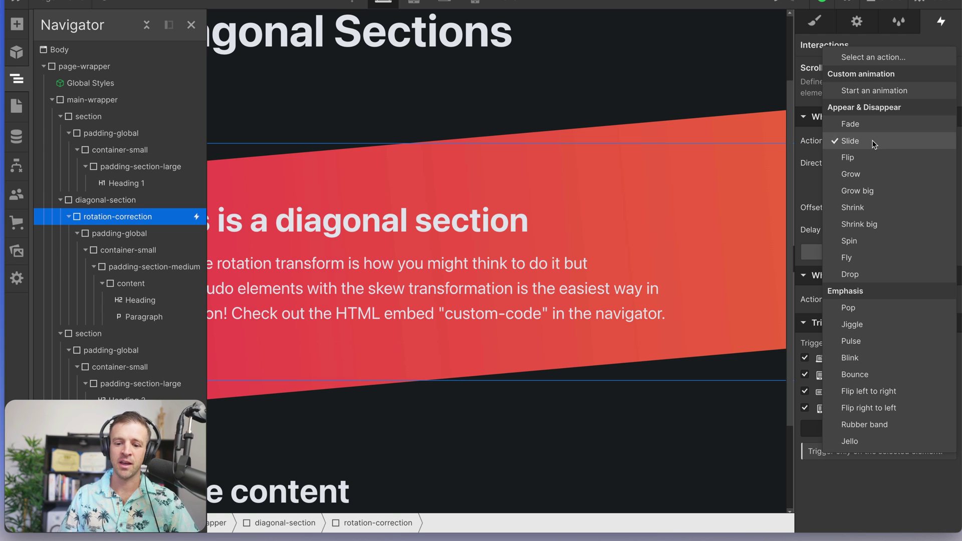
pyautogui.click(871, 91)
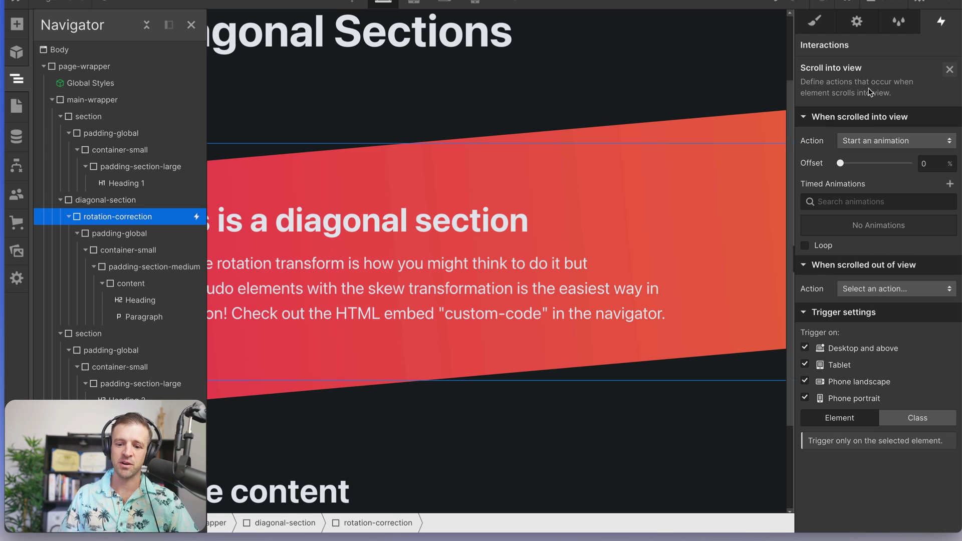
pyautogui.click(950, 184)
# Step: Add a Rotate action set as initial state with 5° Z rotation
pyautogui.click(951, 68)
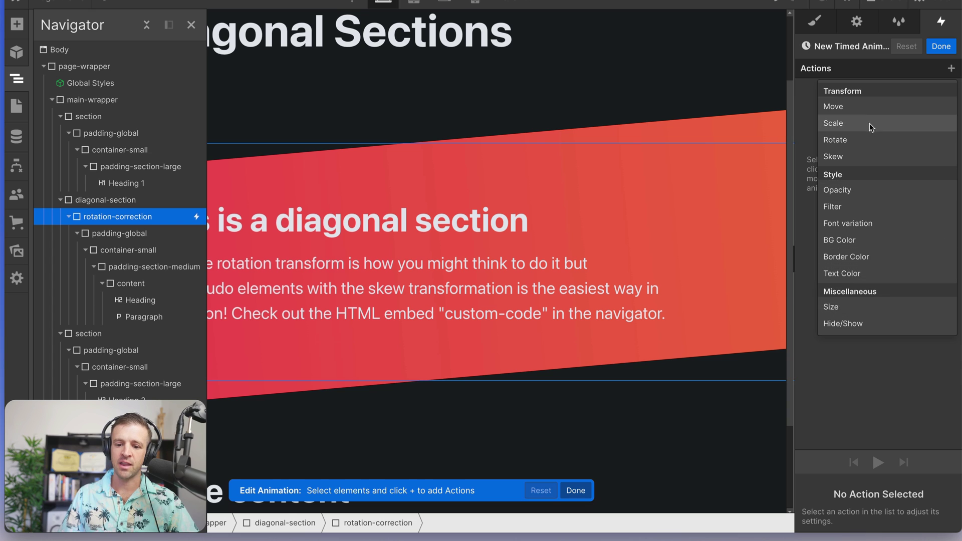
pyautogui.click(853, 141)
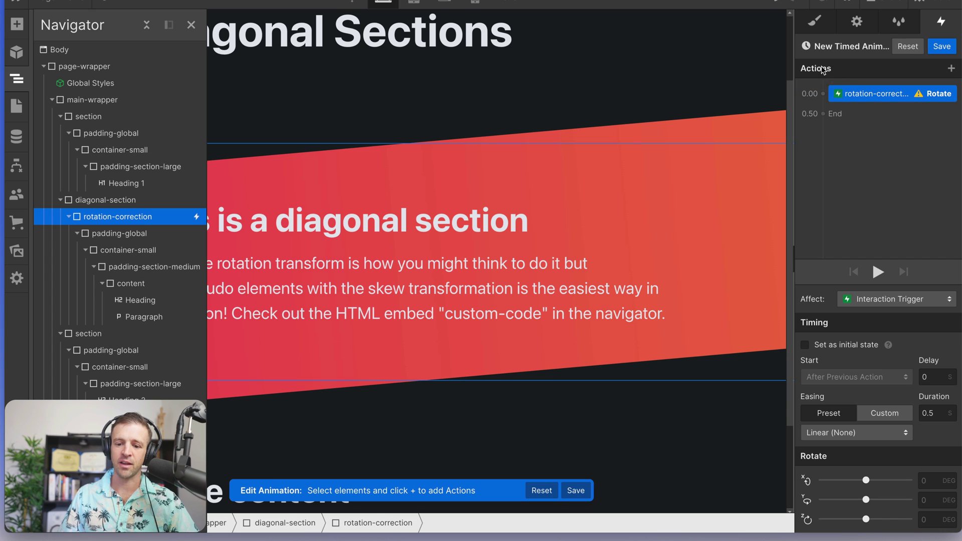
pyautogui.click(818, 341)
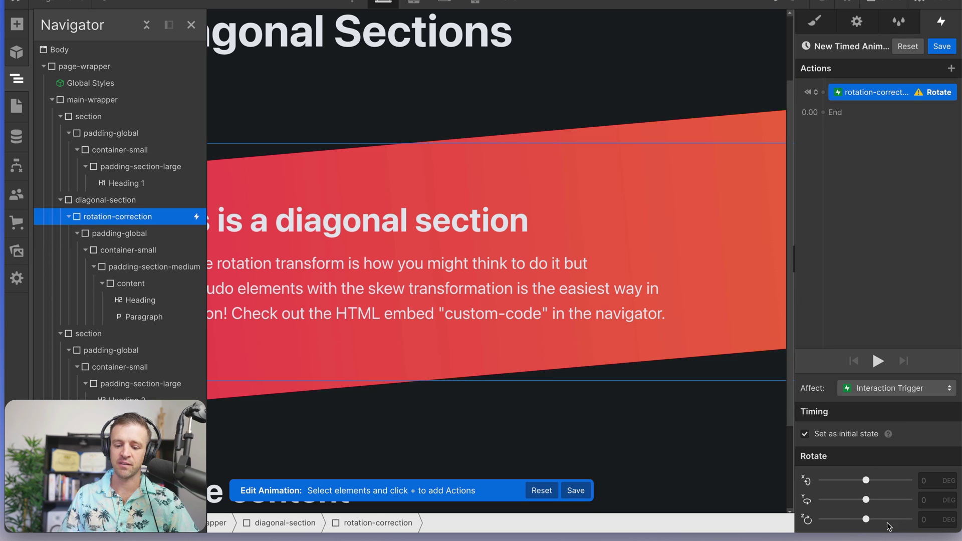
pyautogui.click(931, 522)
pyautogui.write('5')
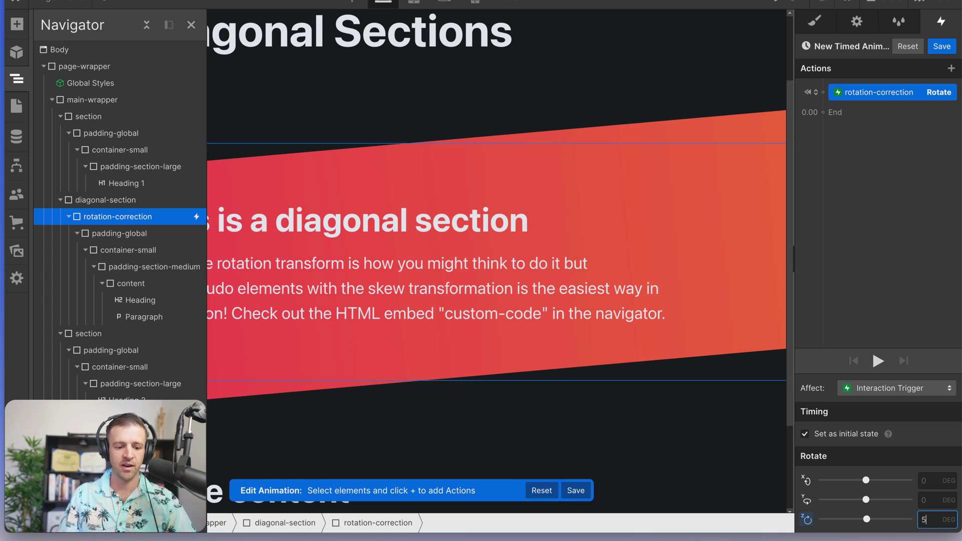
pyautogui.press('Return')
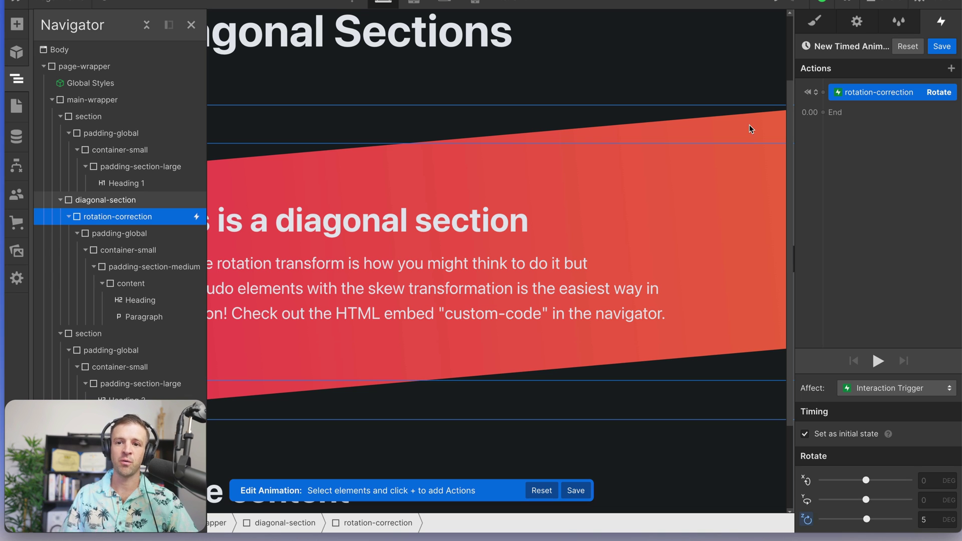
# Step: Save, then delete the New Timed Animation and the Scroll into view interaction
pyautogui.click(113, 202)
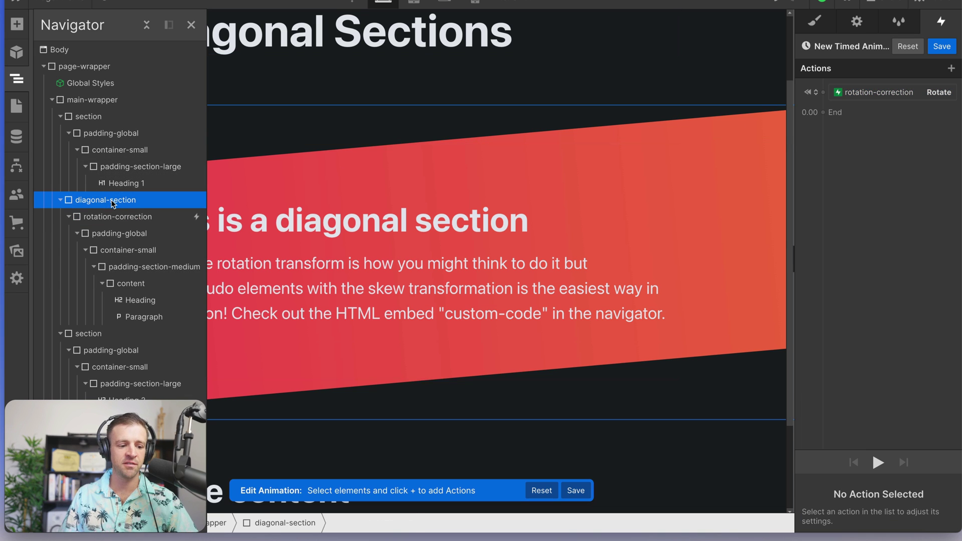
pyautogui.click(147, 220)
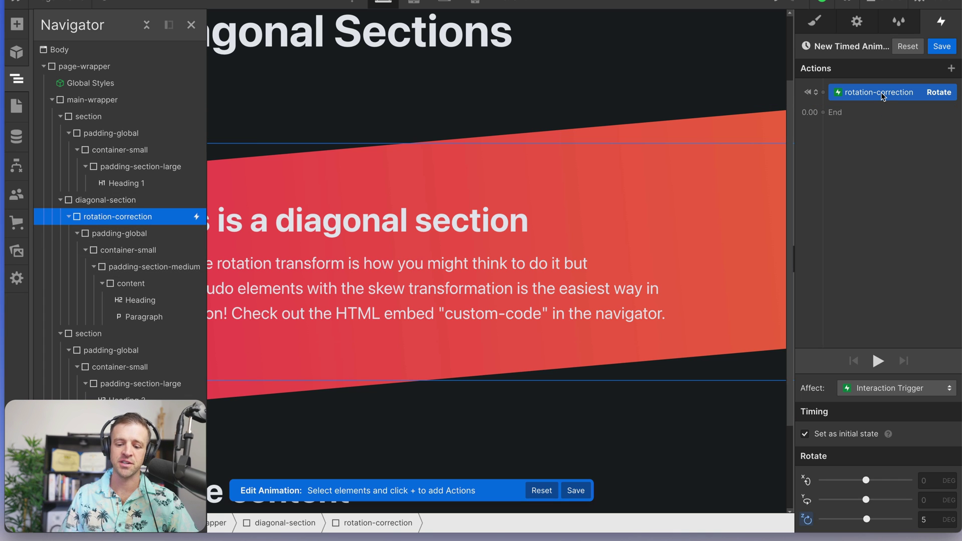
pyautogui.click(941, 46)
pyautogui.click(942, 46)
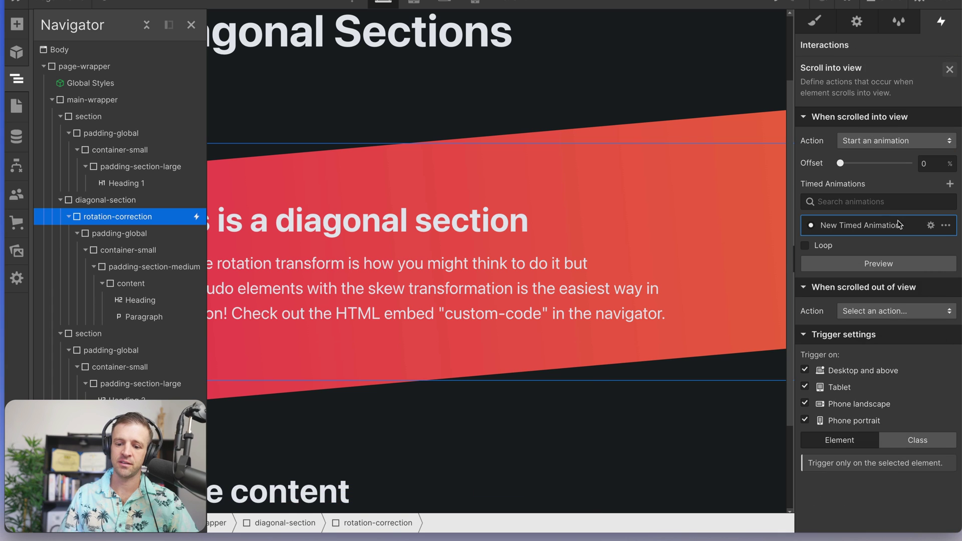
pyautogui.click(945, 228)
pyautogui.click(898, 300)
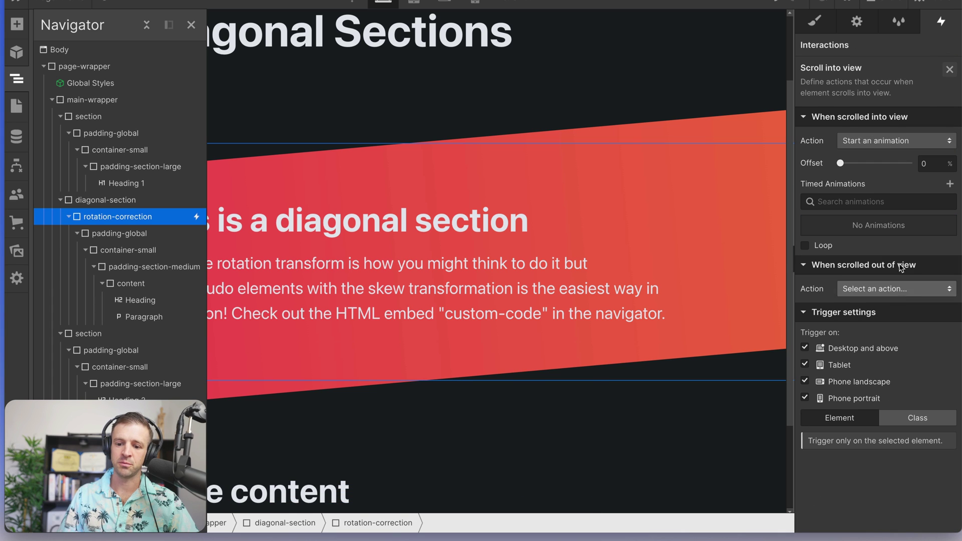
pyautogui.click(950, 70)
pyautogui.click(953, 87)
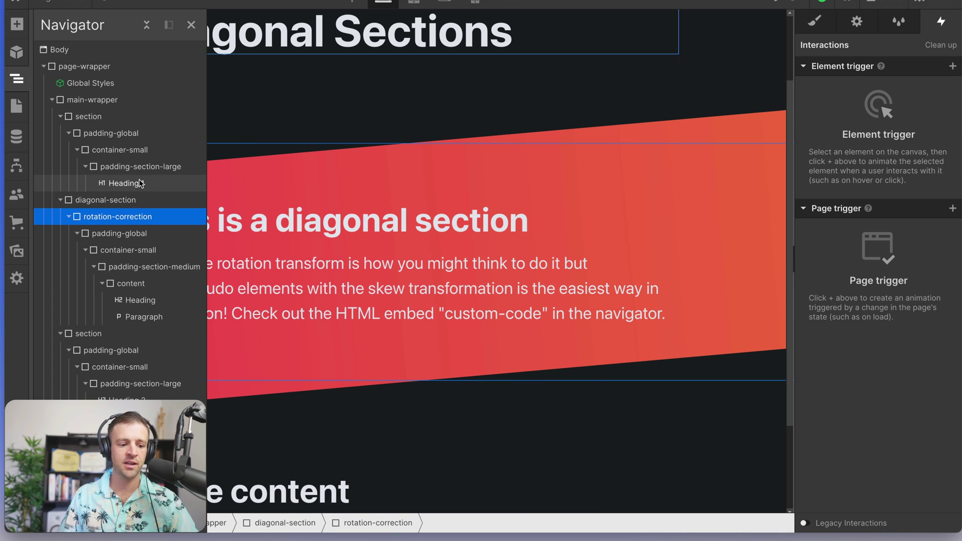
# Step: Remove the -5° rotate transform from diagonal-section
pyautogui.click(815, 21)
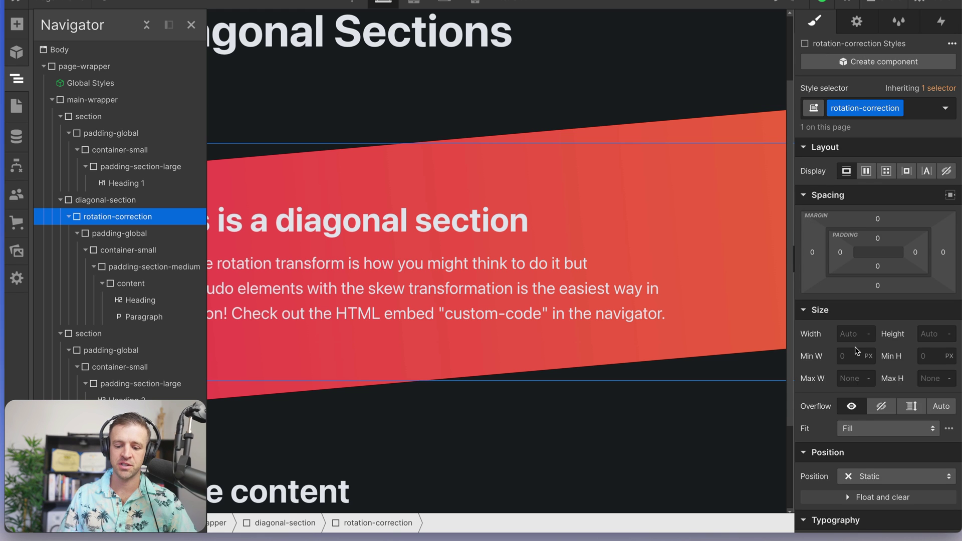
pyautogui.scroll(-5, 858, 350)
pyautogui.scroll(-5, 855, 356)
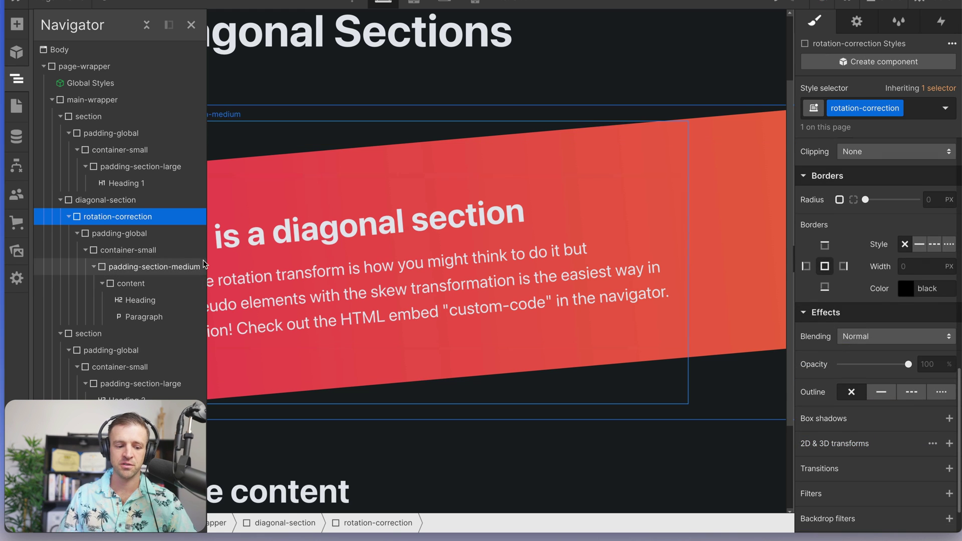
pyautogui.click(711, 383)
pyautogui.scroll(-3, 862, 396)
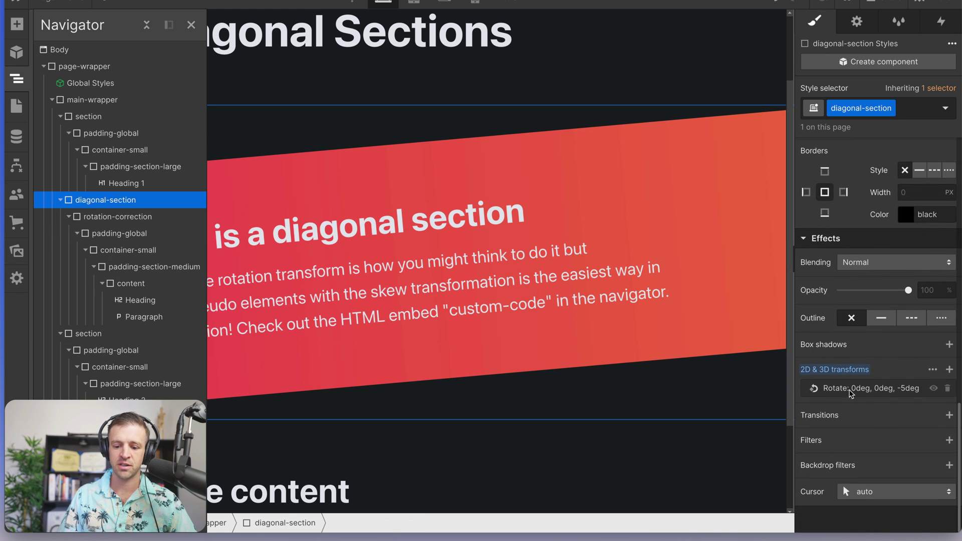
pyautogui.keyDown('alt'); pyautogui.click(842, 369); pyautogui.keyUp('alt')
# Step: Reset diagonal-section's position, 120% width and -10% left margin to defaults
pyautogui.scroll(5, 843, 372)
pyautogui.scroll(2, 843, 372)
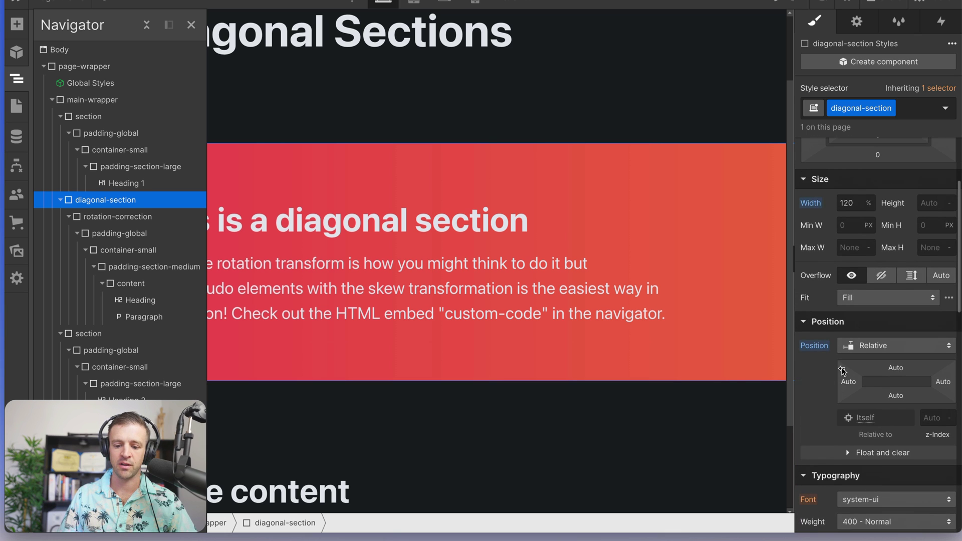
pyautogui.keyDown('alt'); pyautogui.click(819, 387); pyautogui.keyUp('alt')
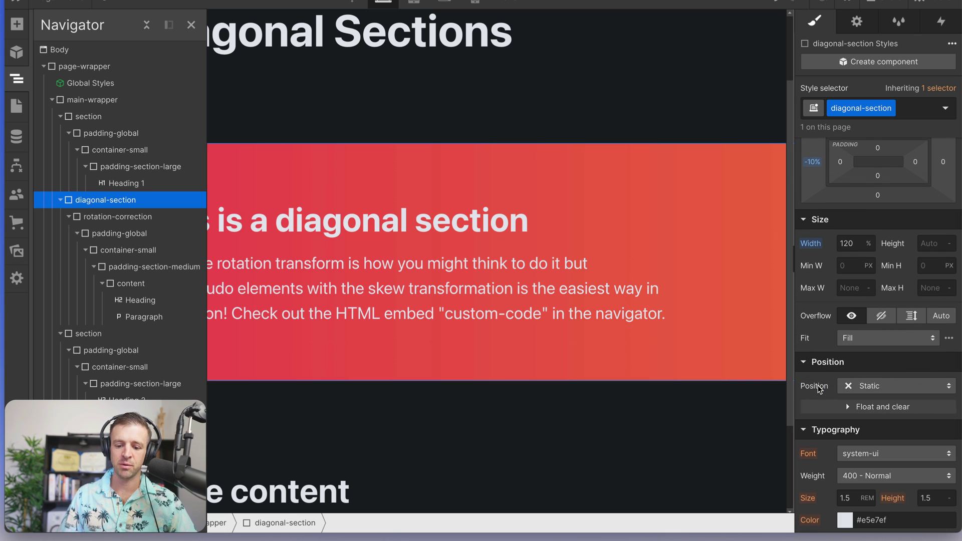
pyautogui.scroll(2, 822, 314)
pyautogui.keyDown('alt'); pyautogui.click(812, 312); pyautogui.keyUp('alt')
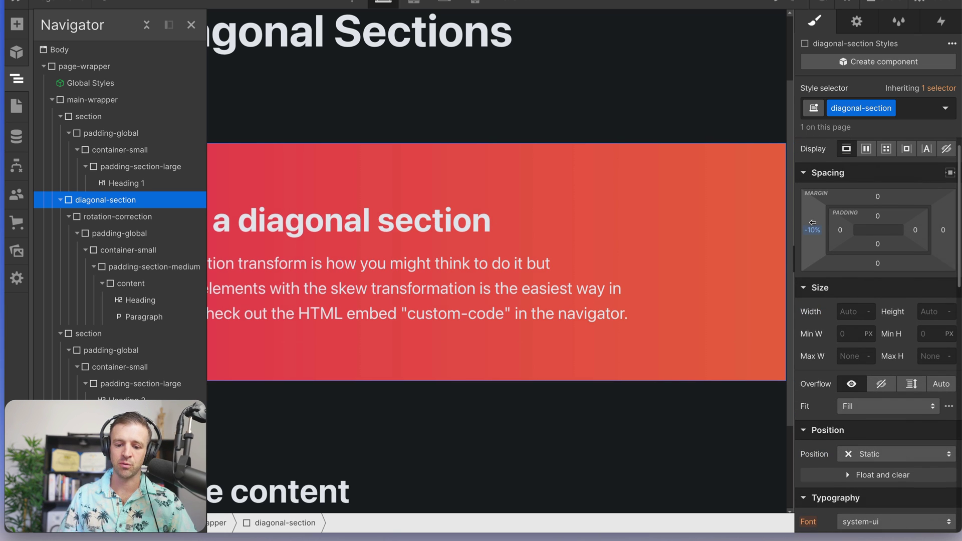
pyautogui.keyDown('alt'); pyautogui.click(813, 230); pyautogui.keyUp('alt')
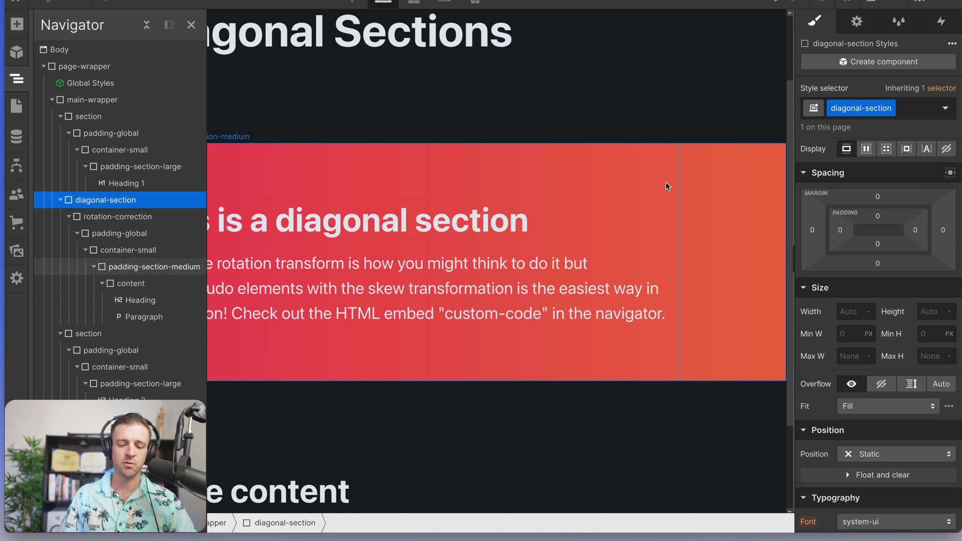
pyautogui.click(620, 179)
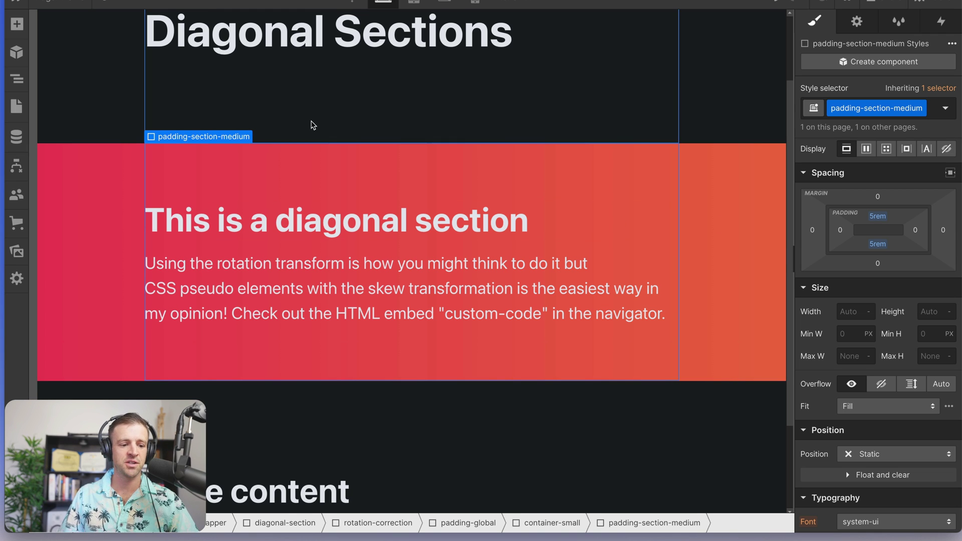
# Step: Move padding-global out of rotation-correction and delete the rotation-correction wrapper
pyautogui.click(16, 79)
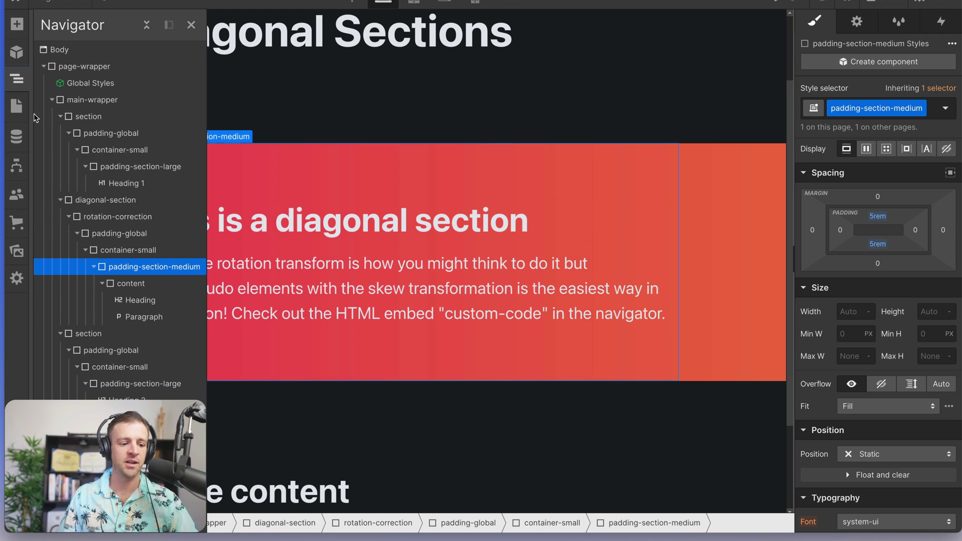
pyautogui.click(90, 200)
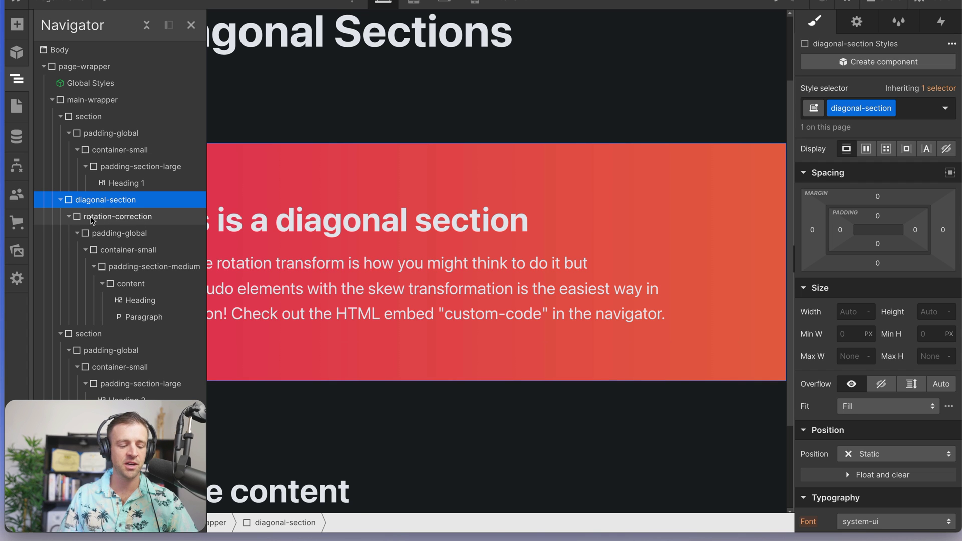
pyautogui.click(92, 217)
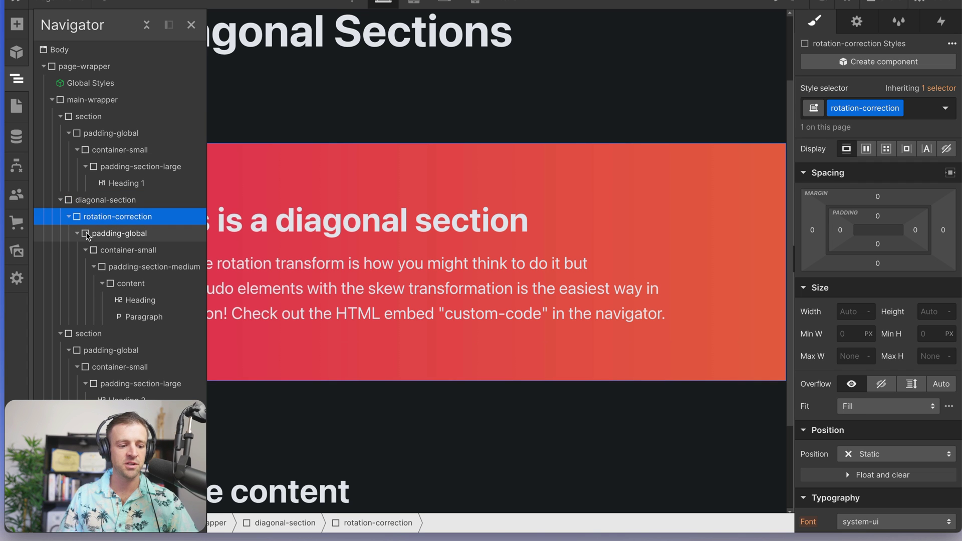
pyautogui.moveTo(87, 236); pyautogui.dragTo(90, 215)
pyautogui.click(93, 237)
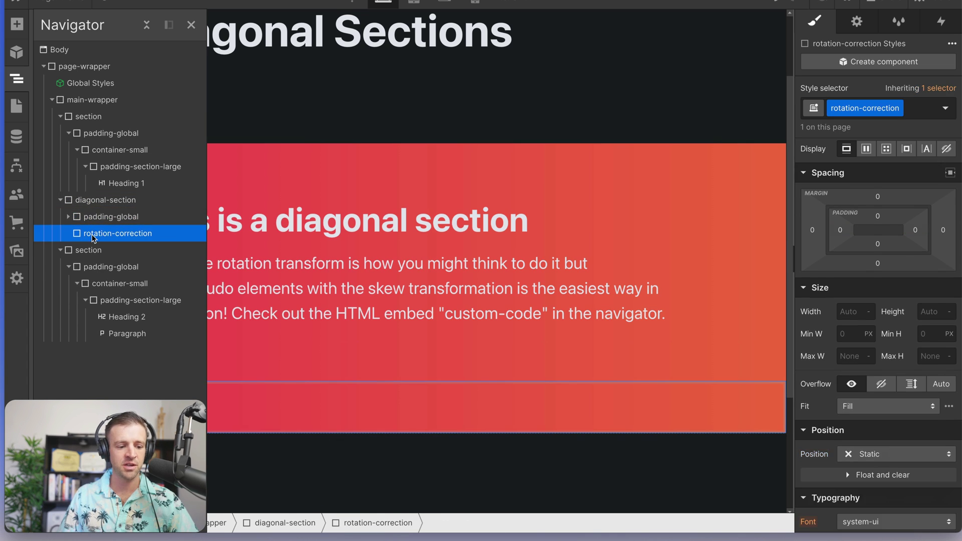
pyautogui.press('Delete')
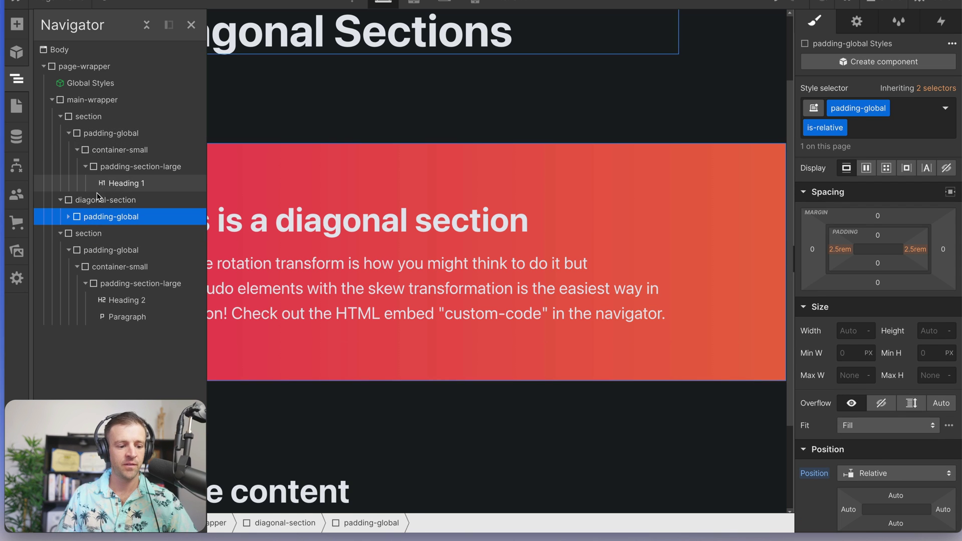
# Step: Add a Div Block at the top of diagonal-section with the diagonal-background class
pyautogui.click(16, 23)
pyautogui.moveTo(58, 267); pyautogui.dragTo(106, 216)
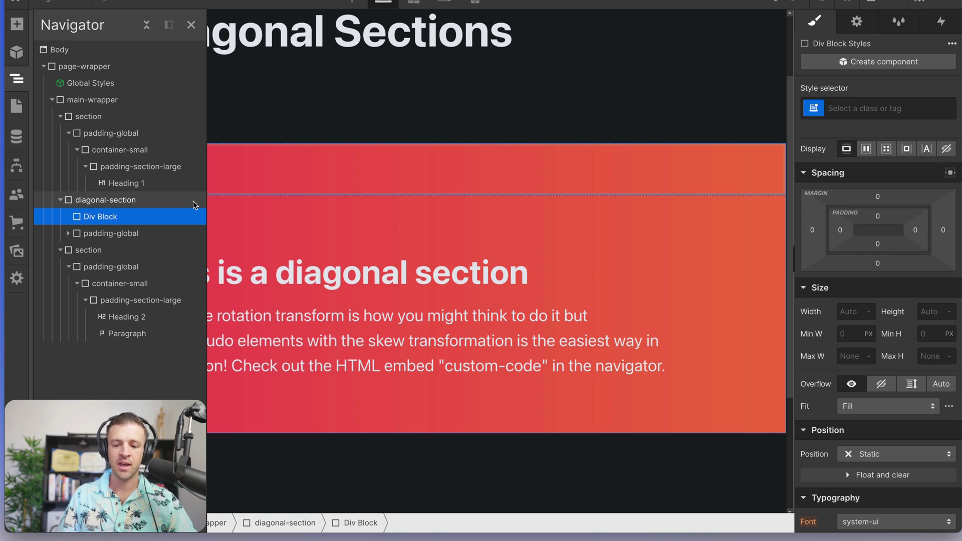
pyautogui.press('super+Return')
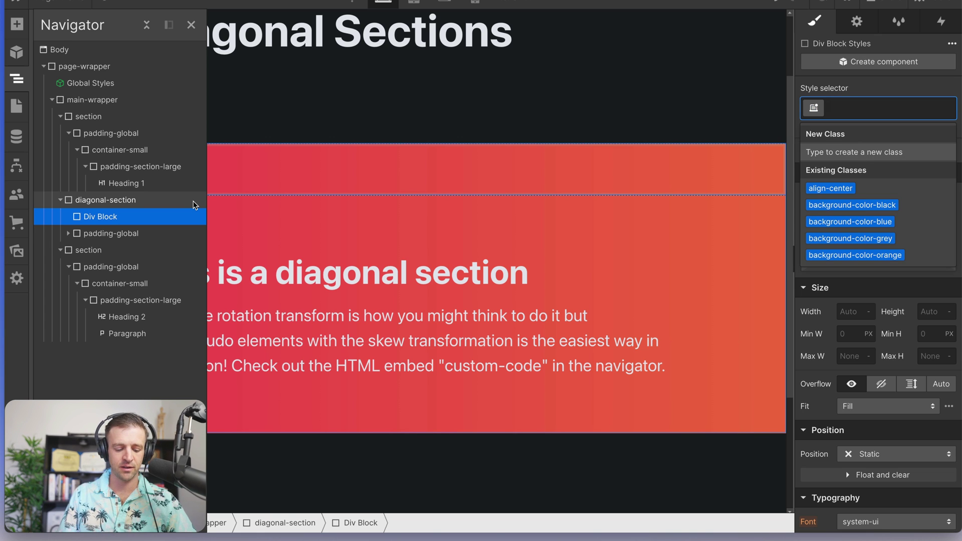
pyautogui.write('diagonal')
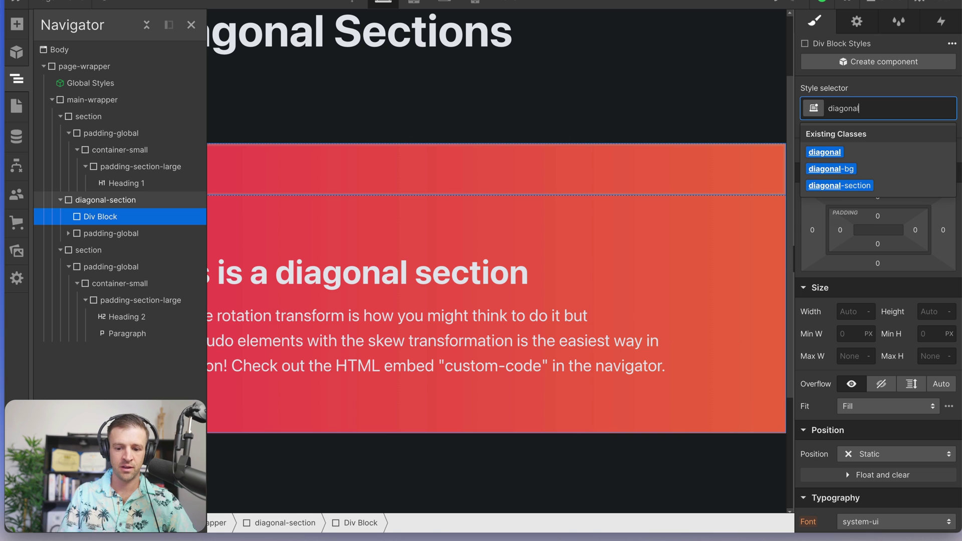
pyautogui.write('-background')
pyautogui.press('Return')
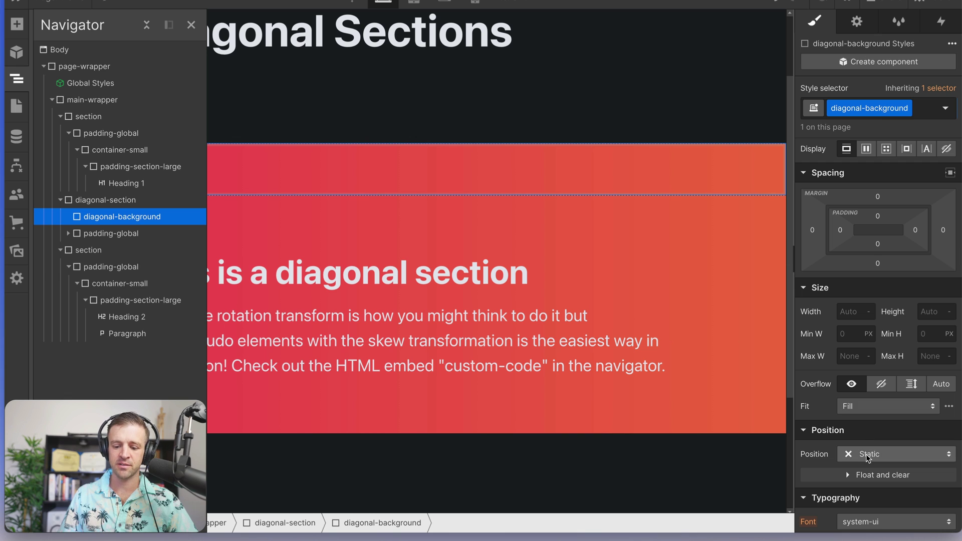
# Step: Remove the gradient background from diagonal-section
pyautogui.click(146, 200)
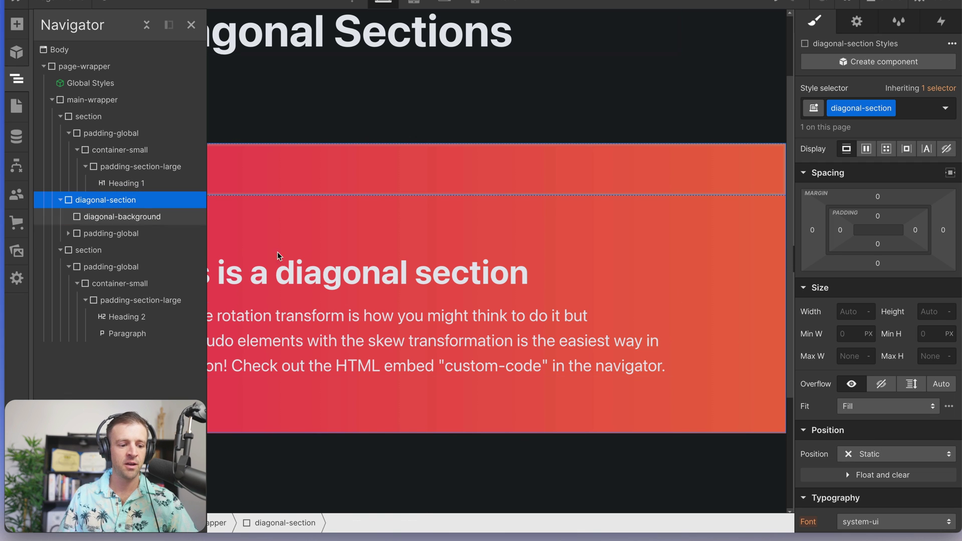
pyautogui.scroll(-6, 882, 357)
pyautogui.click(950, 399)
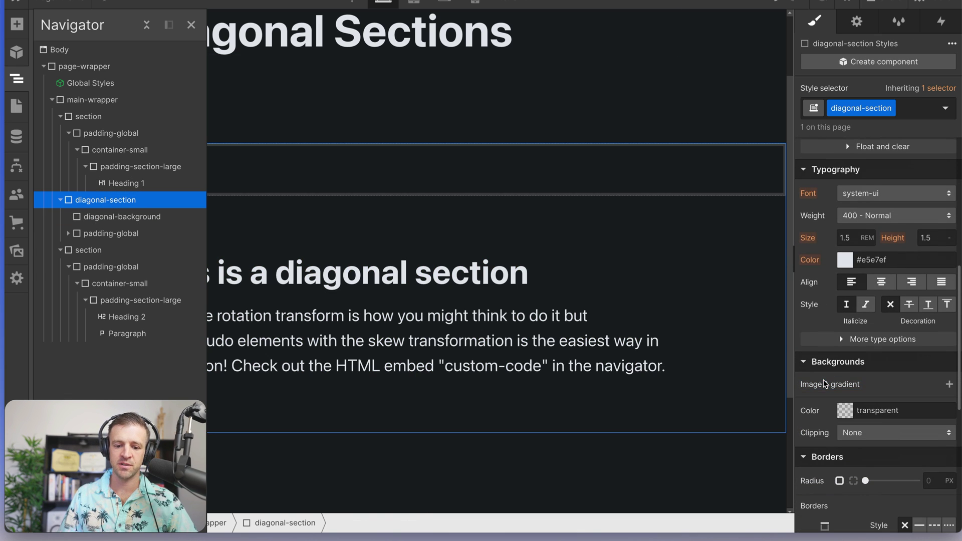
# Step: Make diagonal-background absolutely positioned, filling its parent on all sides
pyautogui.click(555, 201)
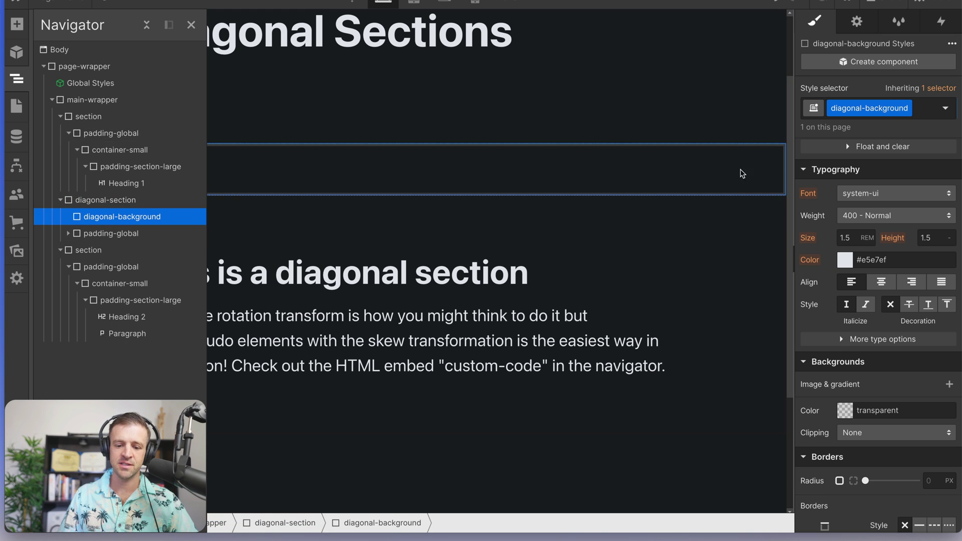
pyautogui.scroll(3, 855, 239)
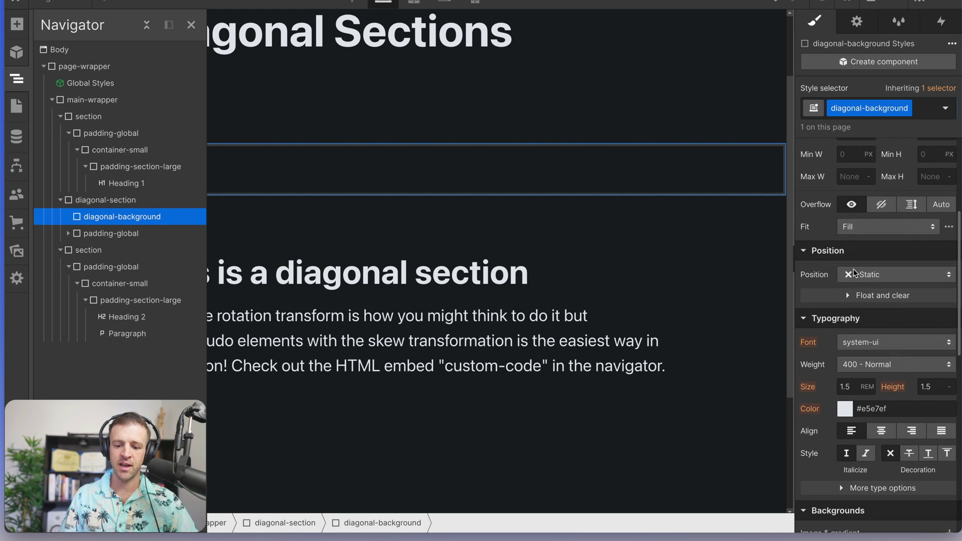
pyautogui.click(858, 275)
pyautogui.click(859, 302)
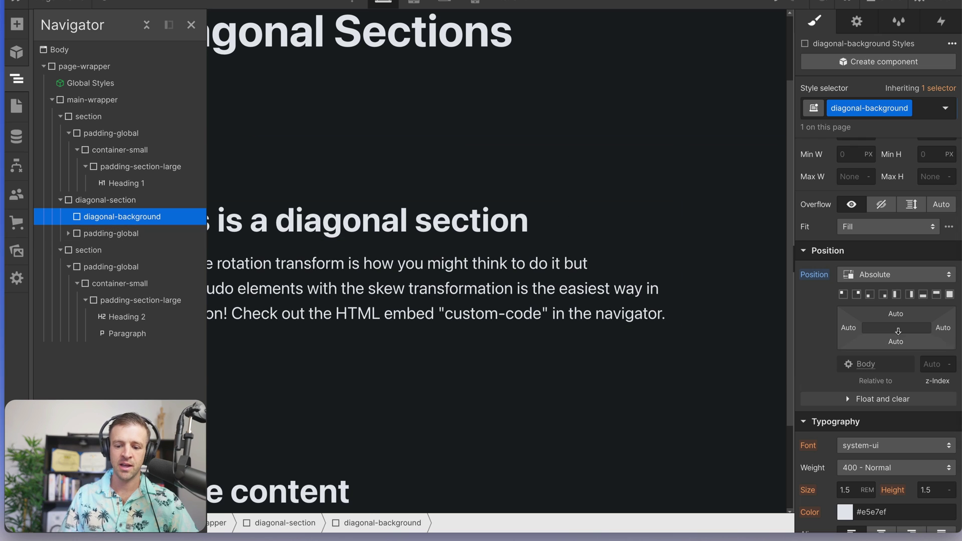
pyautogui.click(950, 294)
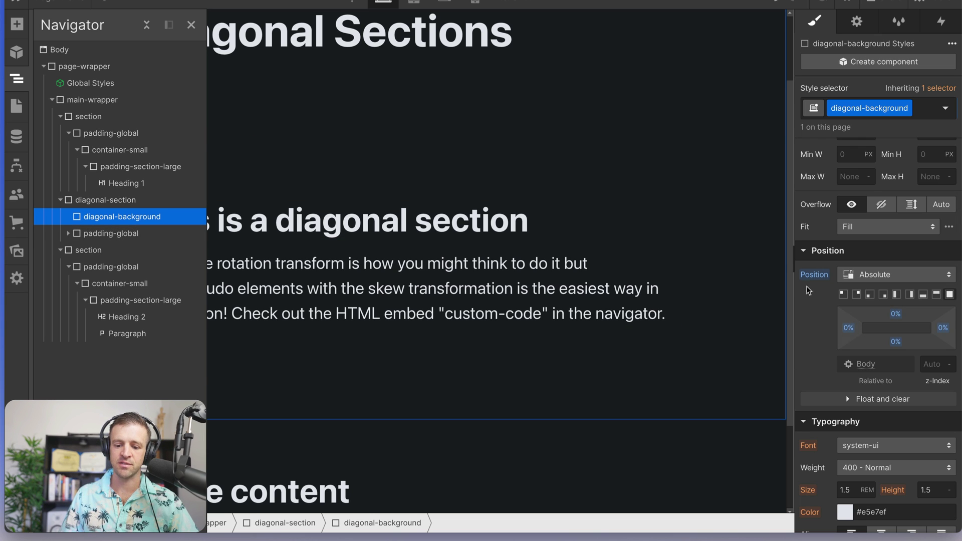
pyautogui.scroll(1, 749, 294)
pyautogui.scroll(1, 748, 294)
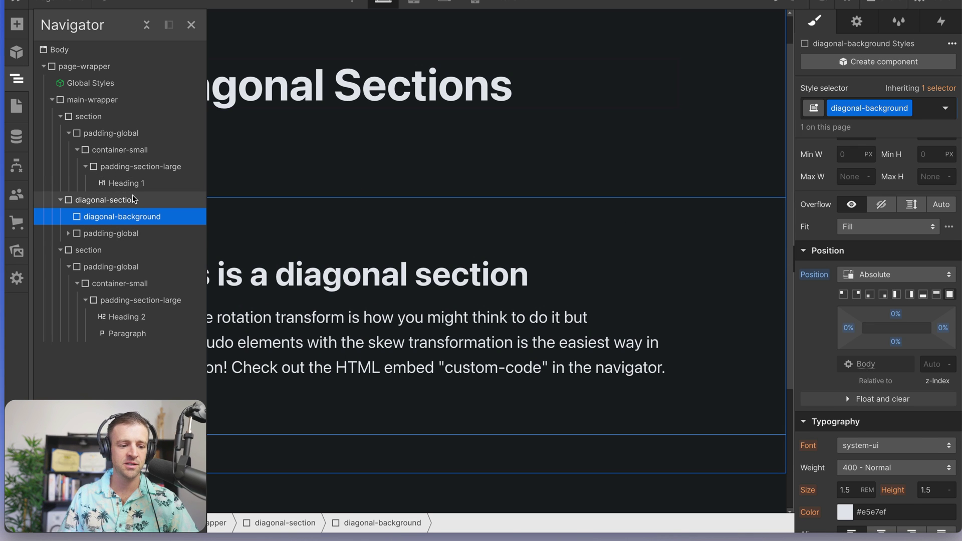
# Step: Set diagonal-section's position to Relative
pyautogui.click(100, 203)
pyautogui.click(869, 275)
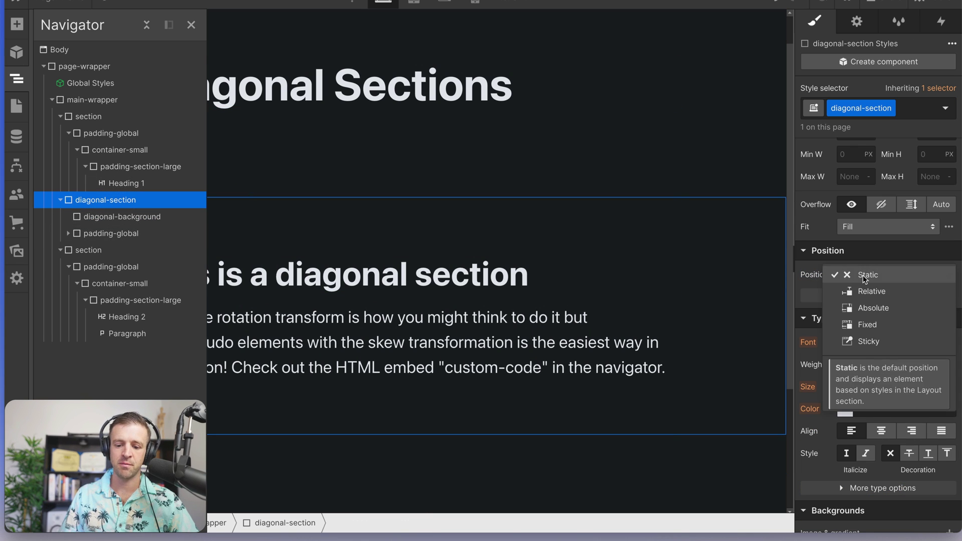
pyautogui.click(864, 294)
pyautogui.click(167, 221)
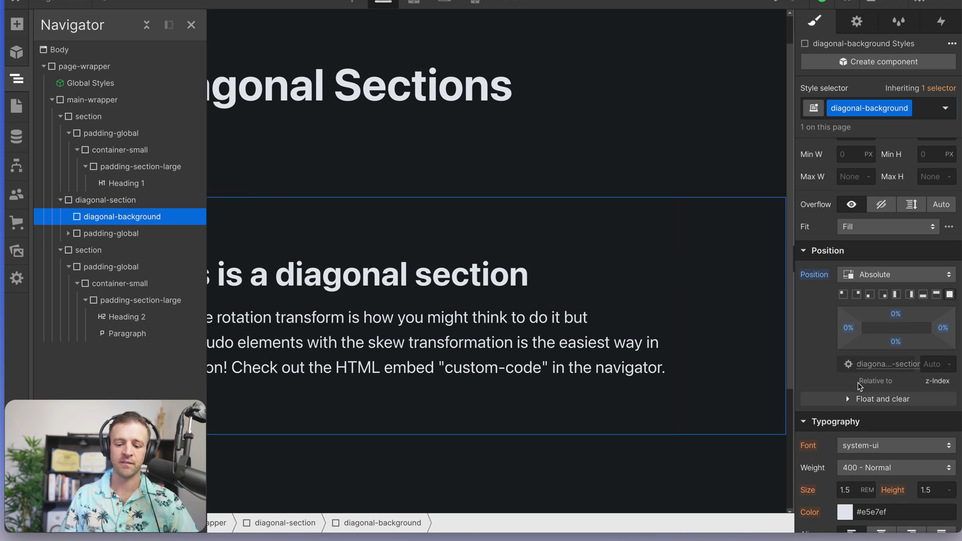
pyautogui.scroll(-5, 859, 386)
pyautogui.scroll(-2, 859, 386)
# Step: Add a linear gradient background layer running Indian Red to Coral at a 90° angle
pyautogui.click(950, 361)
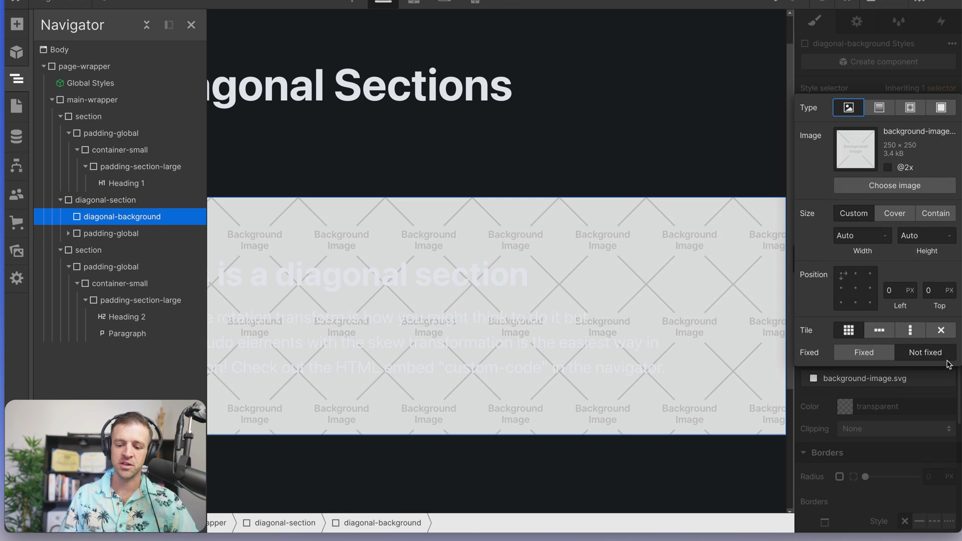
pyautogui.click(881, 108)
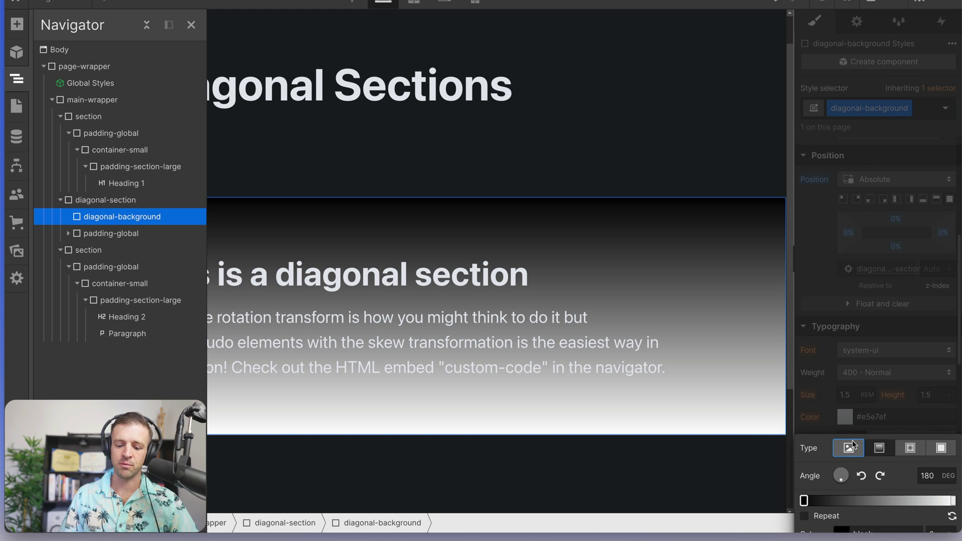
pyautogui.click(804, 501)
pyautogui.click(825, 467)
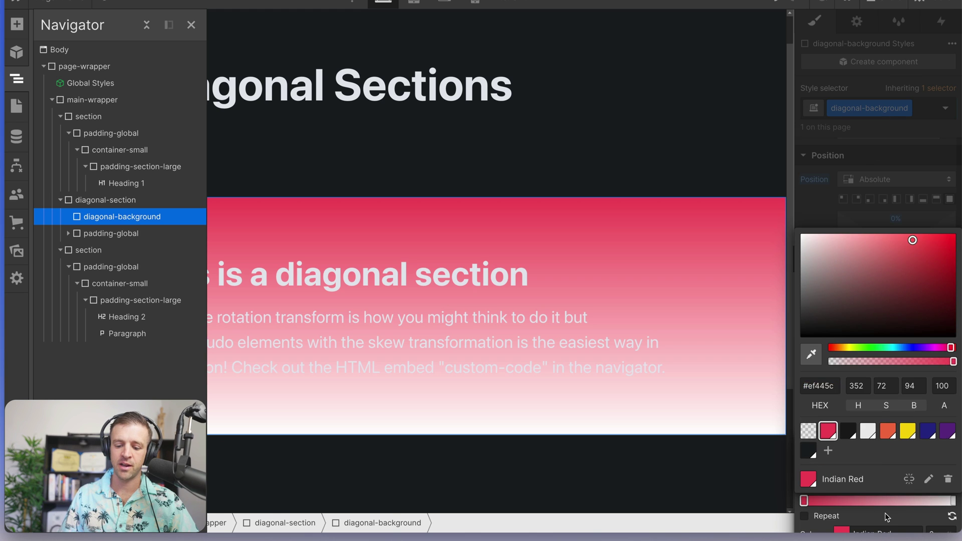
pyautogui.click(959, 507)
pyautogui.click(953, 501)
pyautogui.click(893, 458)
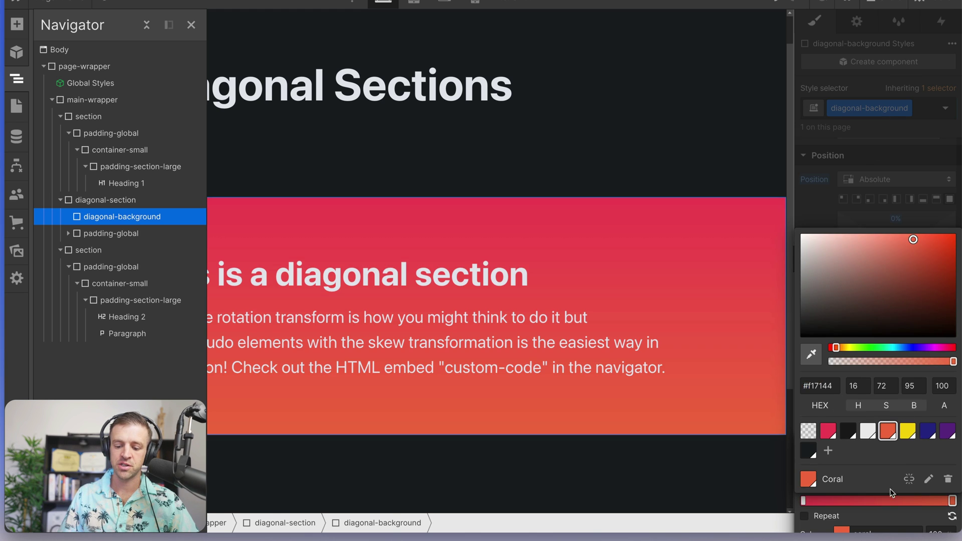
pyautogui.write('90')
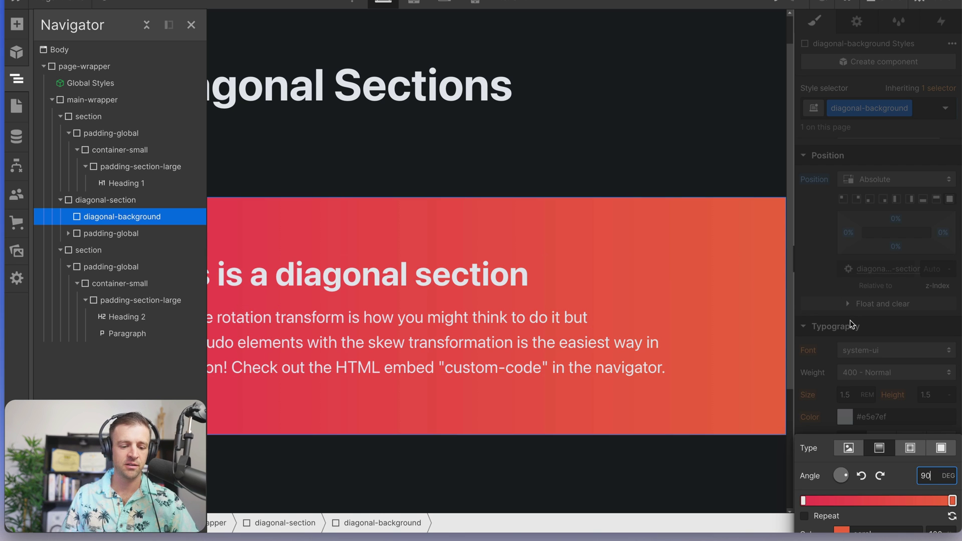
pyautogui.click(847, 312)
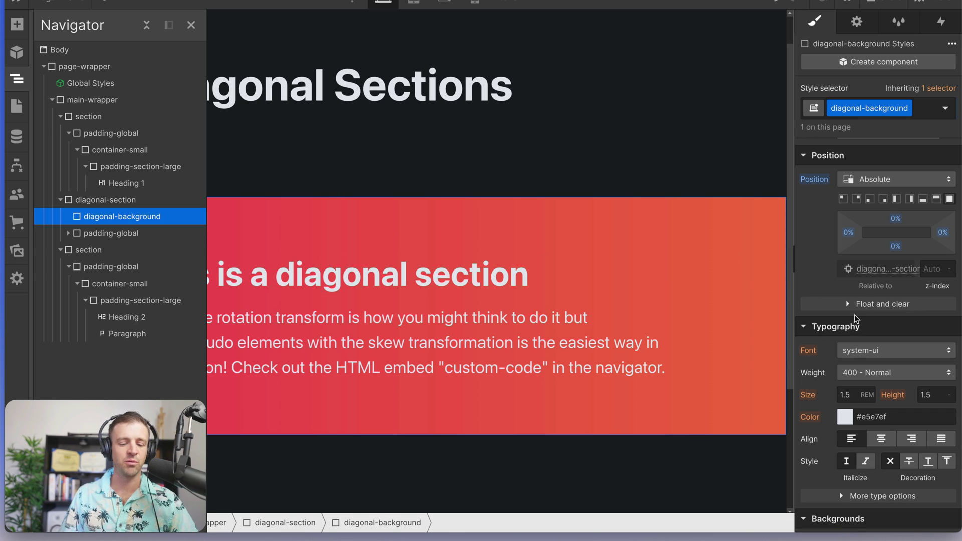
# Step: Add a skew transform of -5° on Y to diagonal-background
pyautogui.scroll(-10, 855, 316)
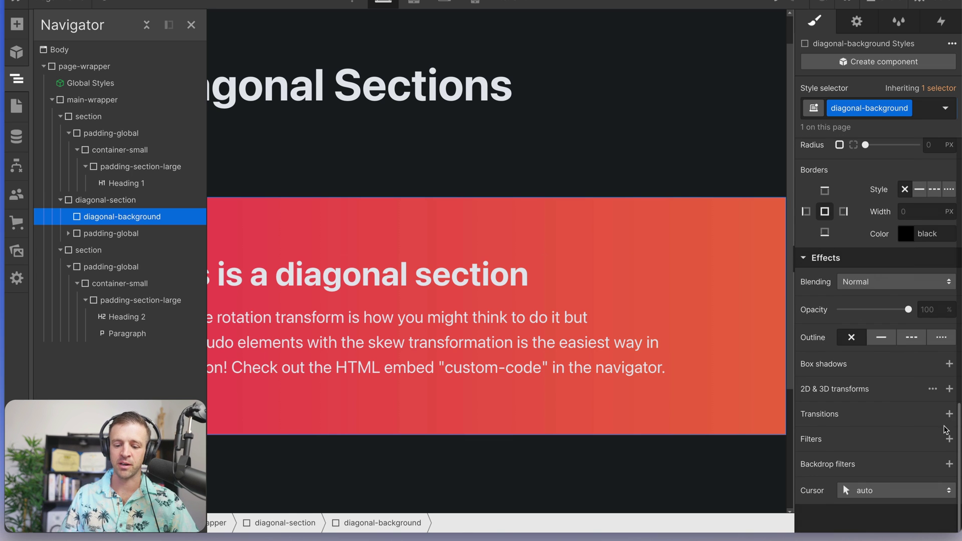
pyautogui.click(949, 390)
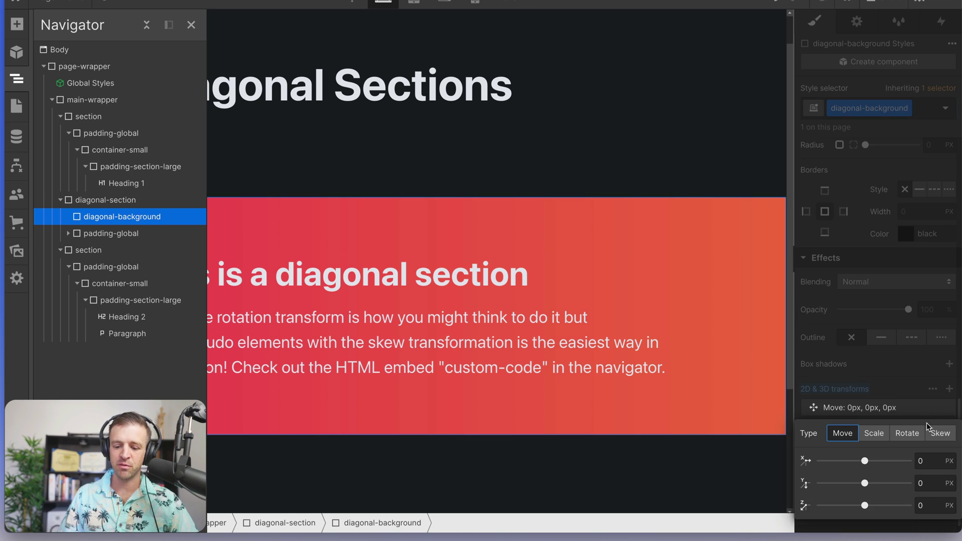
pyautogui.click(937, 435)
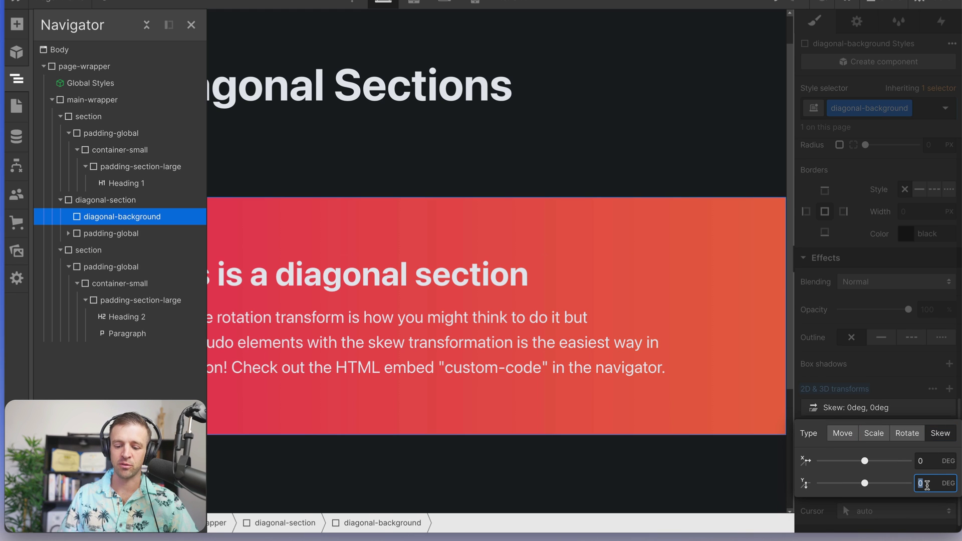
pyautogui.write('-5')
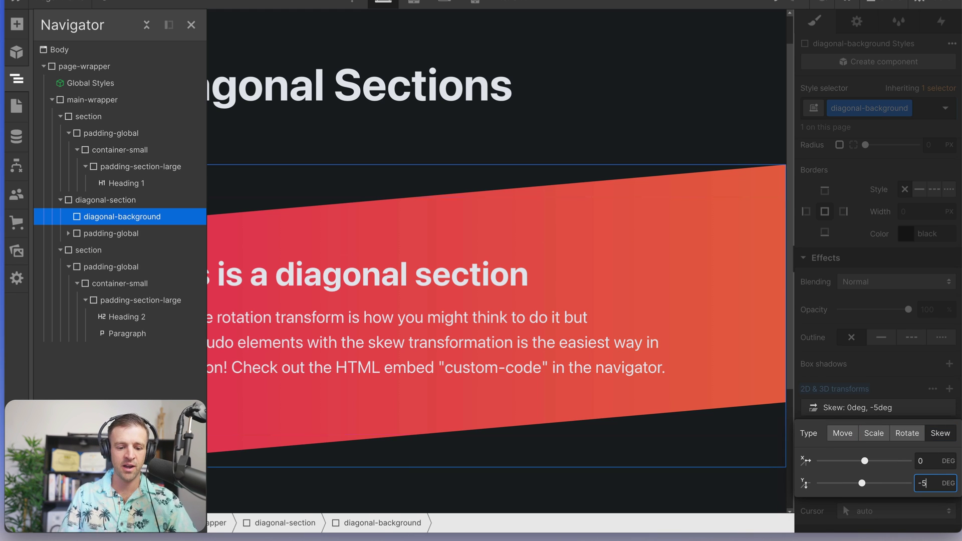
pyautogui.click(902, 386)
# Step: Try 6rem top padding on padding-section-medium, then undo it back to 5rem
pyautogui.click(644, 160)
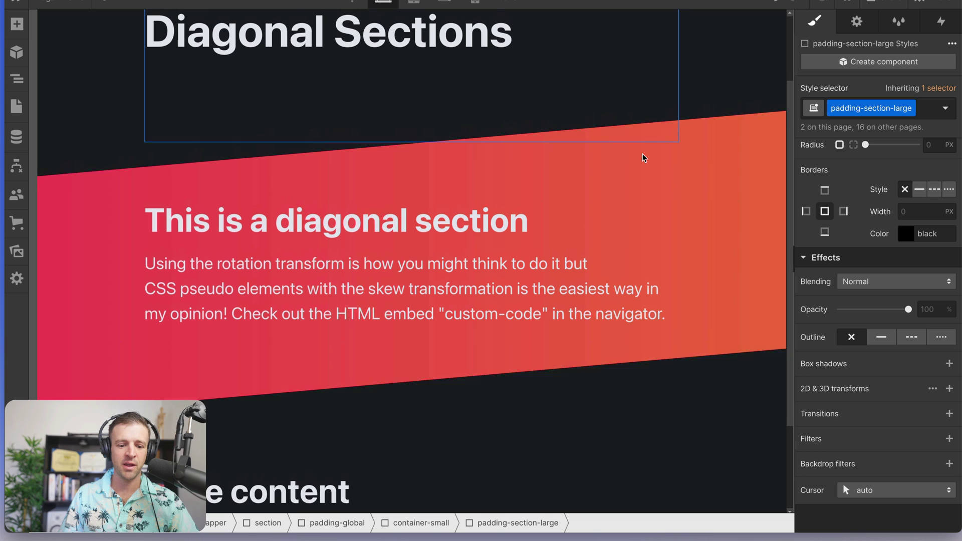
pyautogui.scroll(1, 644, 158)
pyautogui.click(701, 175)
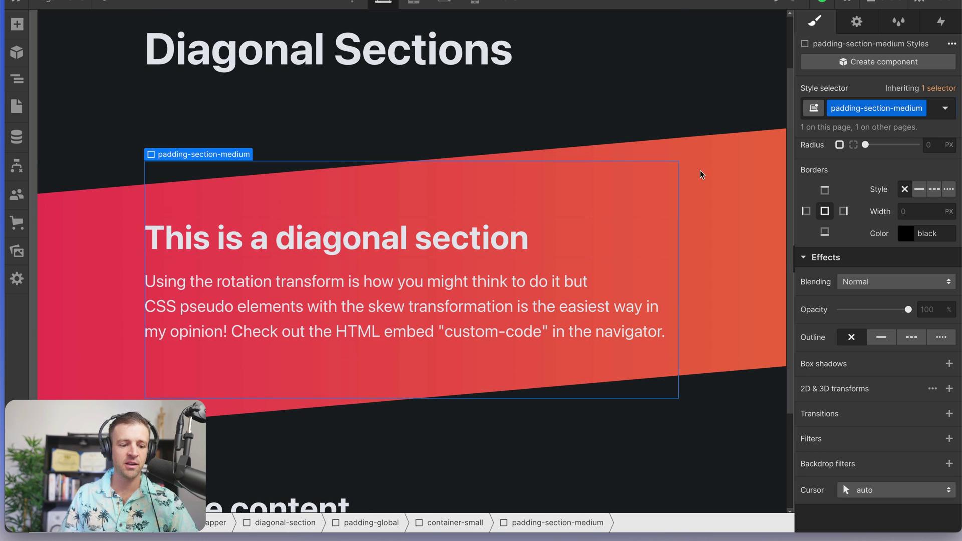
pyautogui.scroll(12, 868, 206)
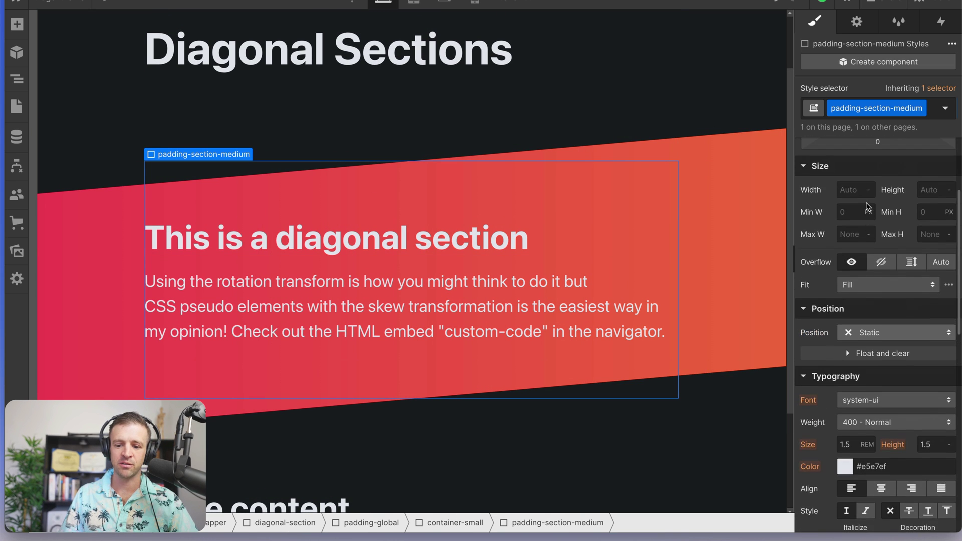
pyautogui.scroll(3, 866, 202)
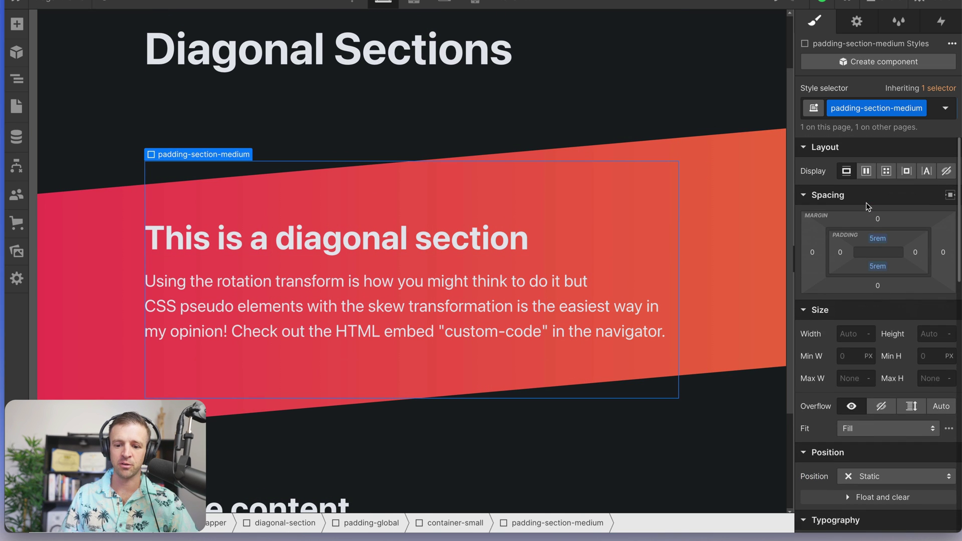
pyautogui.click(878, 268)
pyautogui.click(878, 268)
pyautogui.click(878, 239)
pyautogui.write('6')
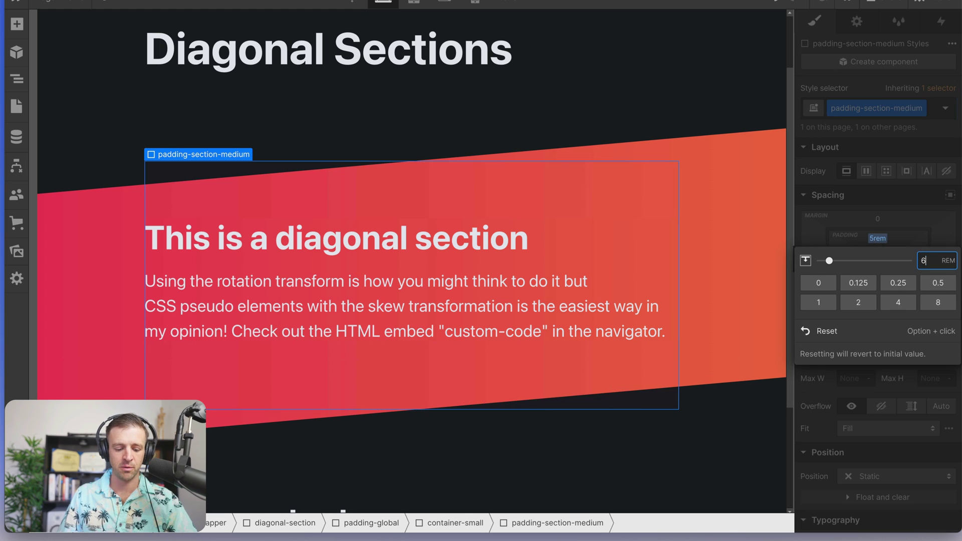
pyautogui.press('Return')
pyautogui.hotkey('ctrl', 'z')
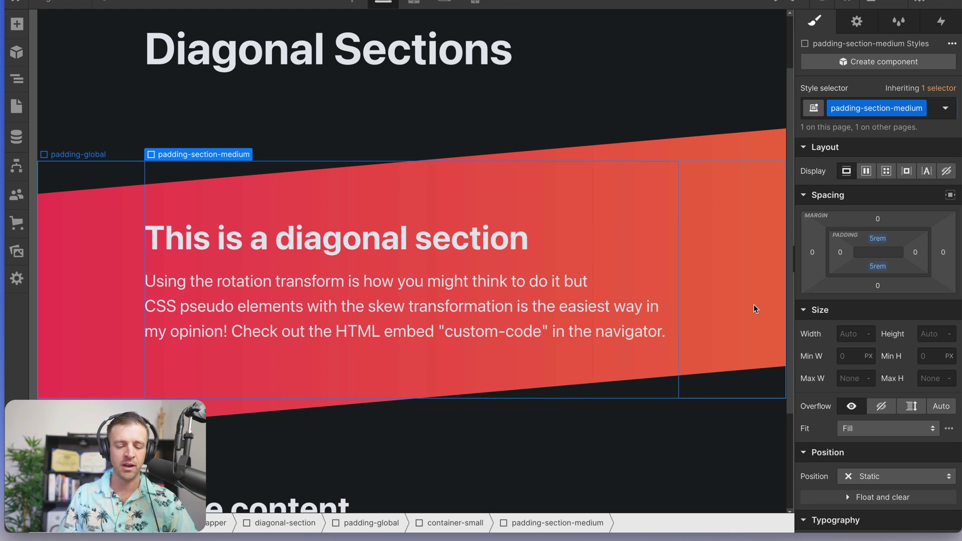